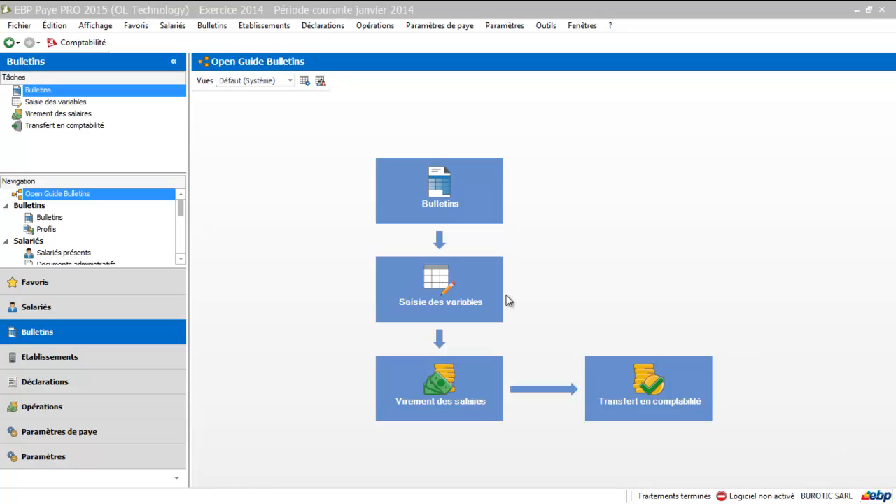
# Open the employee's record from the list of all employees and show its payslips (Bulletins)
pyautogui.click(92, 306)
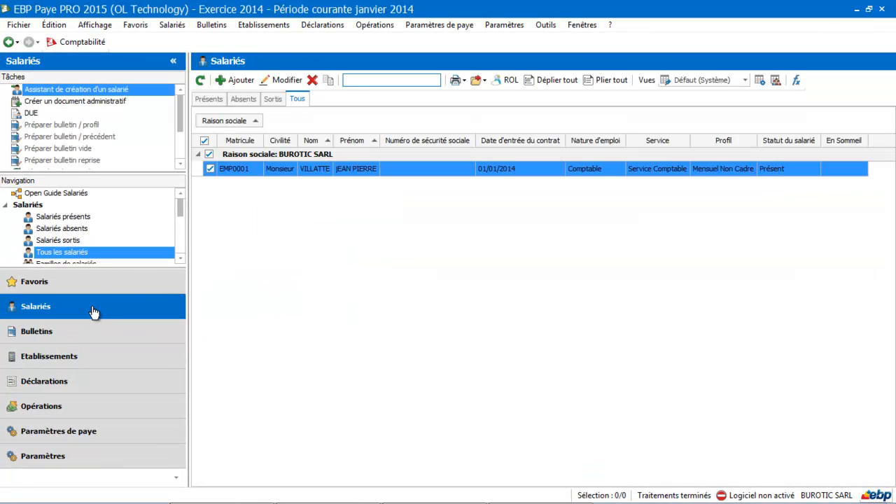
pyautogui.click(367, 169)
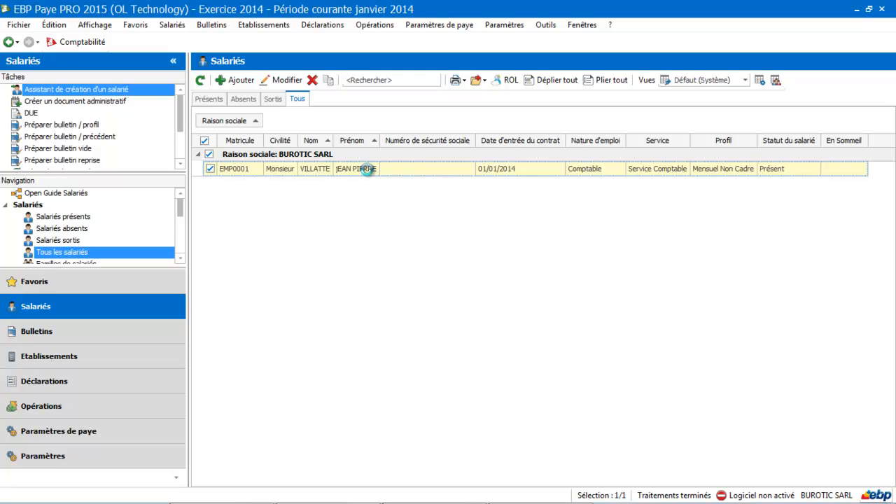
pyautogui.doubleClick(367, 170)
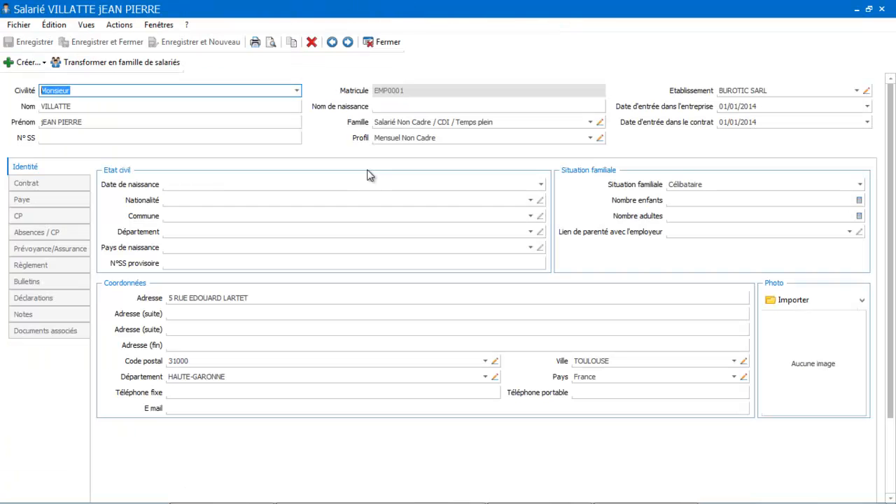
pyautogui.click(42, 282)
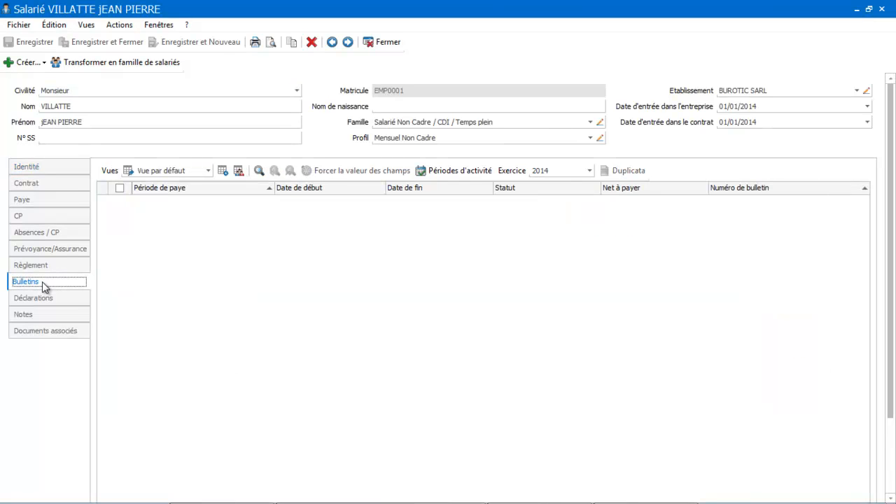
# Create a new payslip for the employee from the profile (A partir du profil)
pyautogui.click(30, 64)
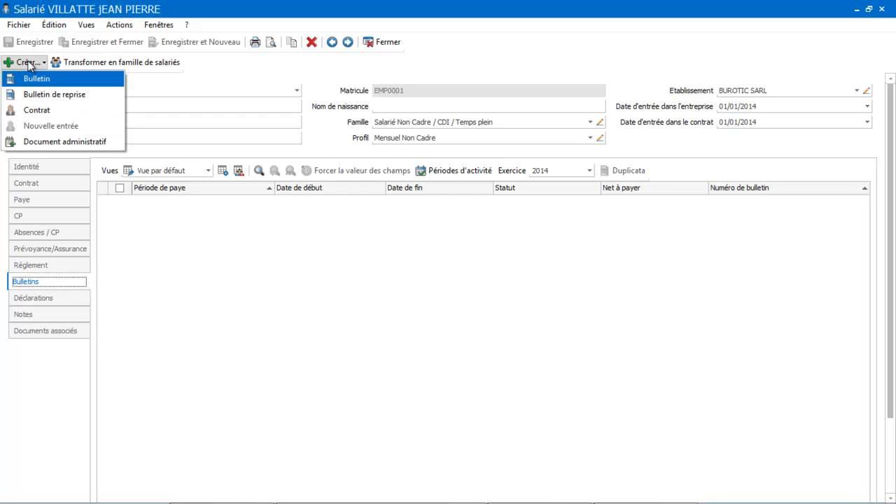
pyautogui.click(31, 80)
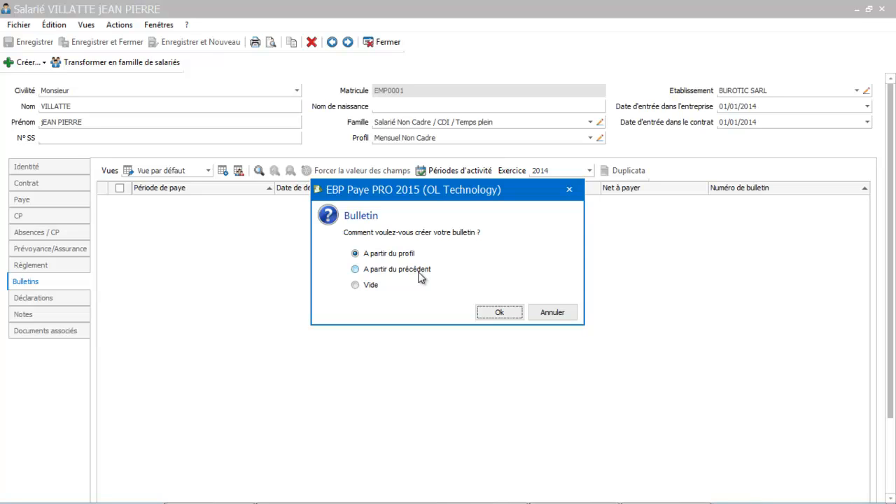
pyautogui.click(508, 314)
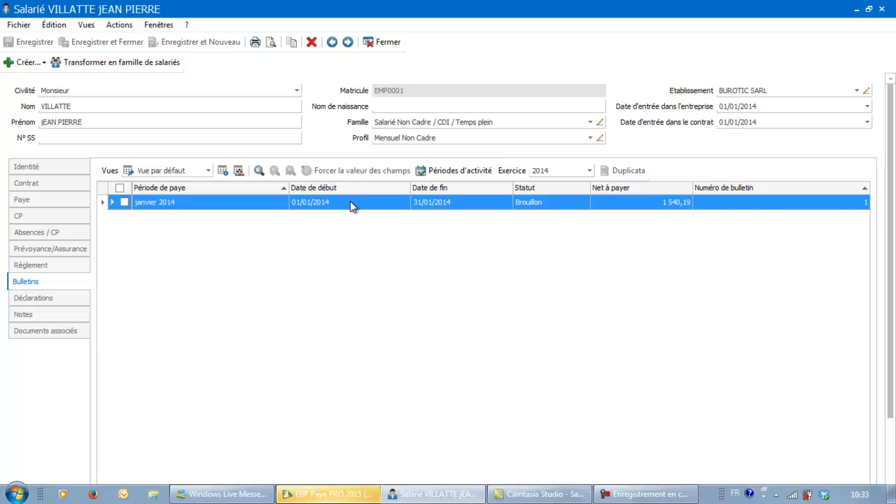
# Open the employee's January 2014 payslip to view its content, and close it again
pyautogui.scroll(-2, 350, 201)
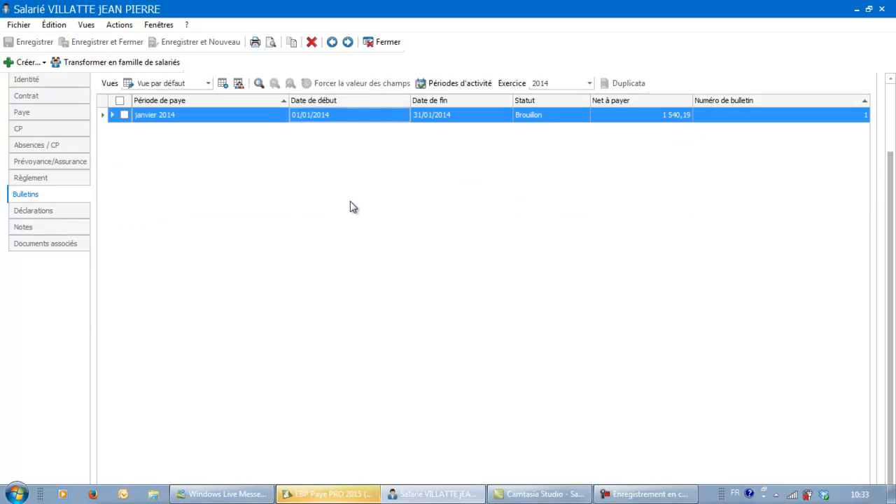
pyautogui.doubleClick(334, 119)
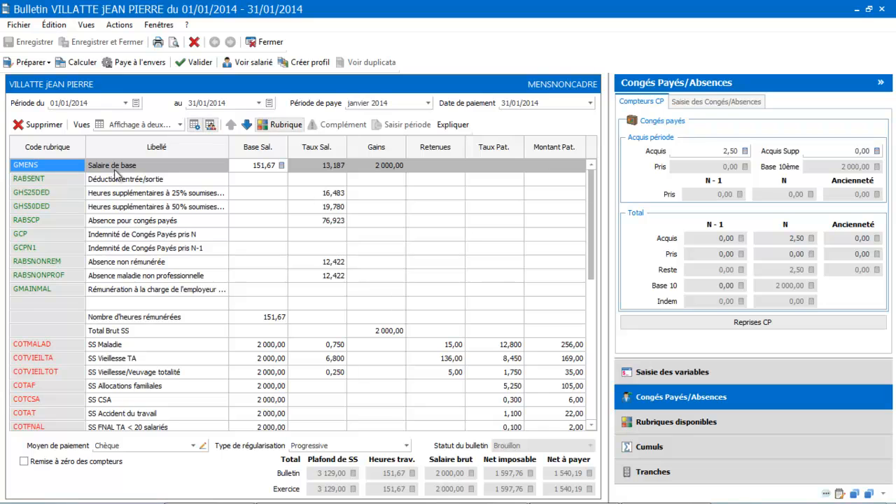
pyautogui.click(272, 43)
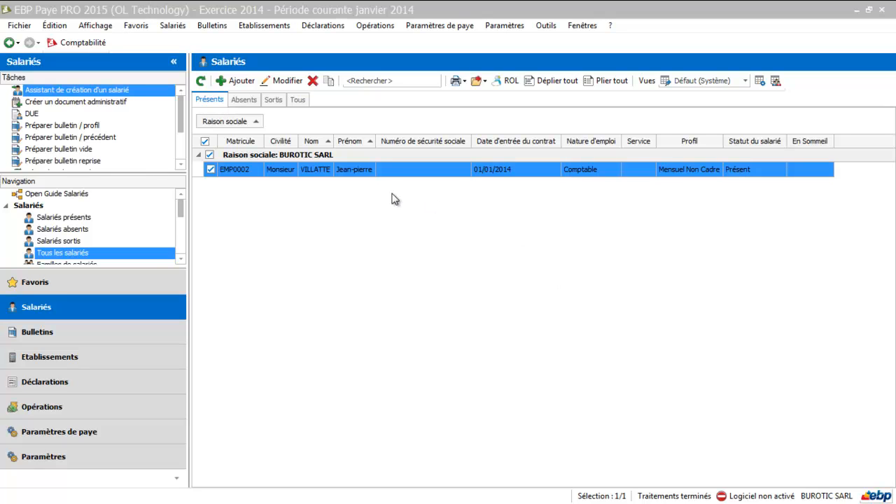
# Prepare a payslip for the employee in the list of present employees and open the January 2014 draft
pyautogui.click(276, 166)
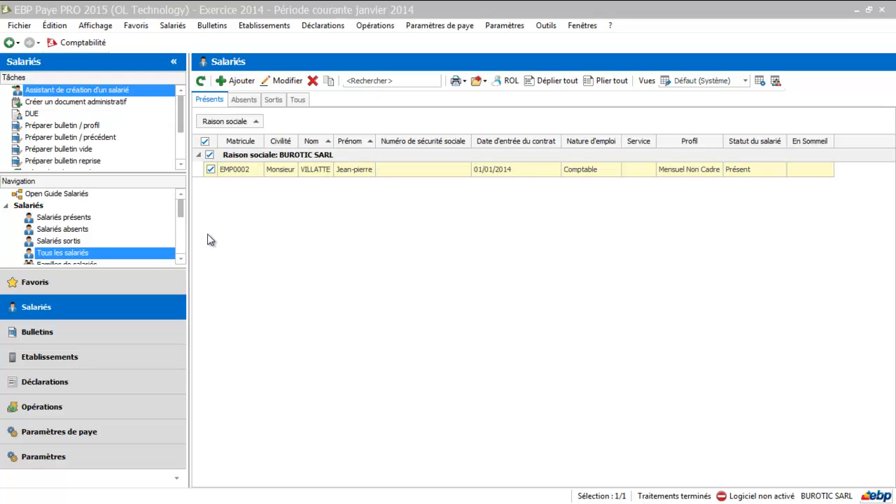
pyautogui.click(90, 133)
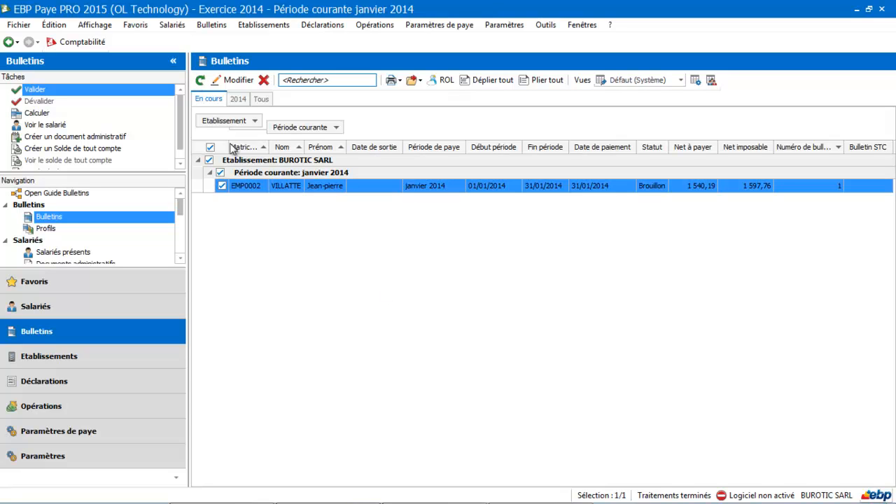
pyautogui.doubleClick(382, 186)
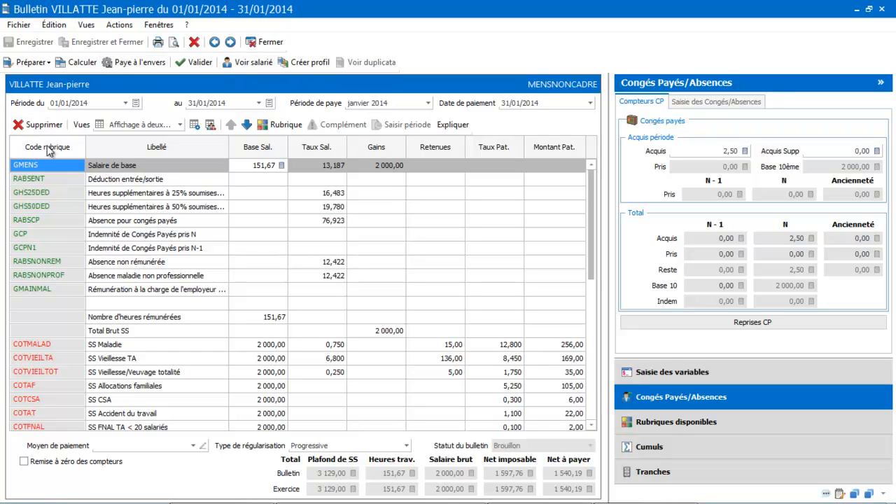
# Recalculate the open January 2014 payslip
pyautogui.click(45, 64)
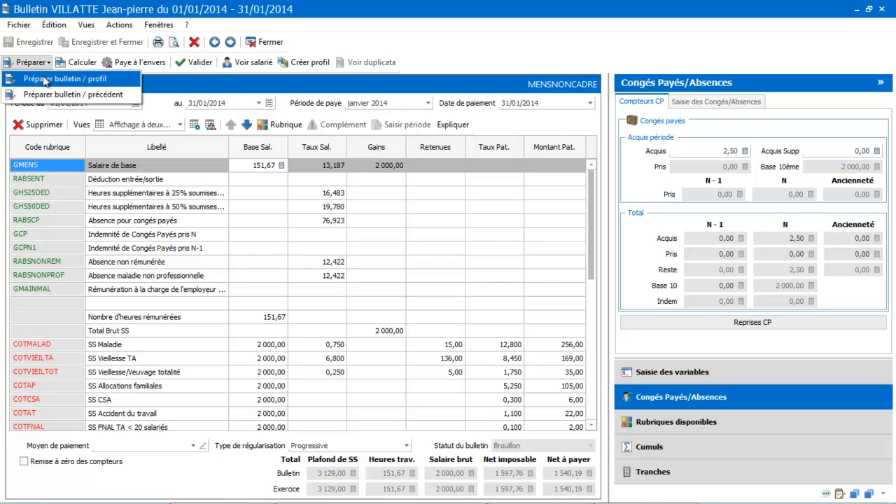
pyautogui.click(45, 81)
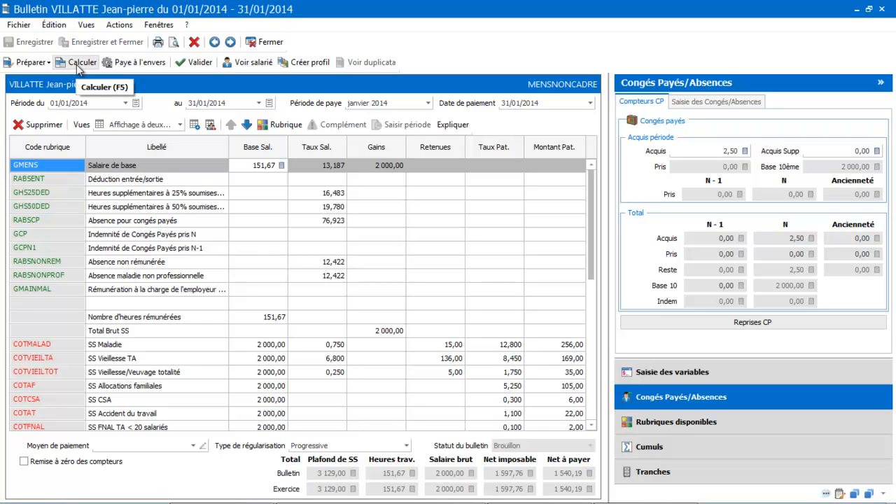
pyautogui.click(79, 64)
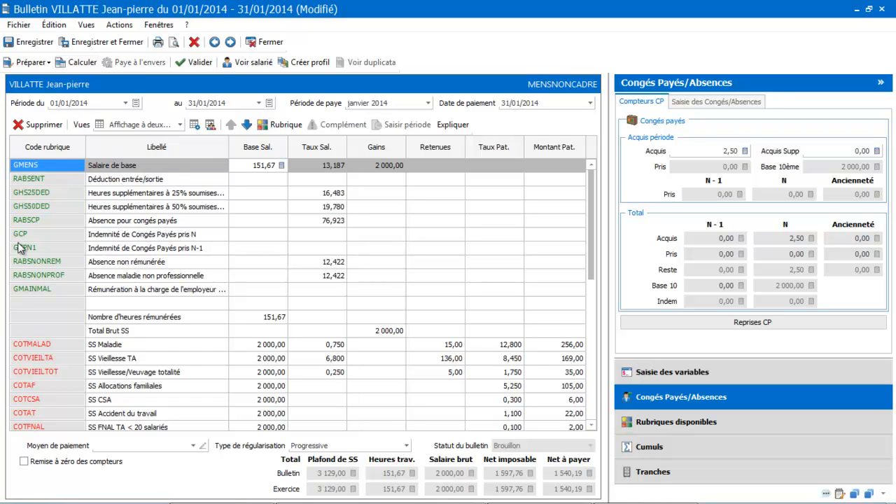
# Consult the employee's record from the payslip, return, and review the payslip lines down to the net pay
pyautogui.click(143, 208)
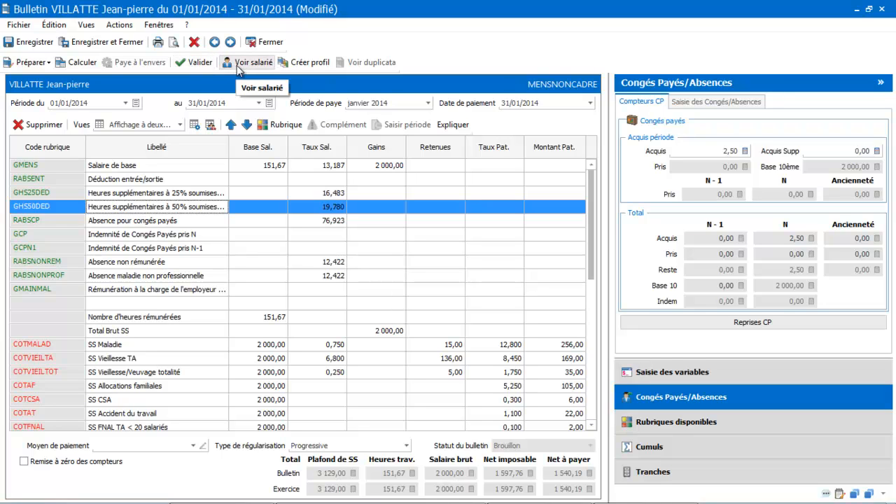
pyautogui.click(244, 63)
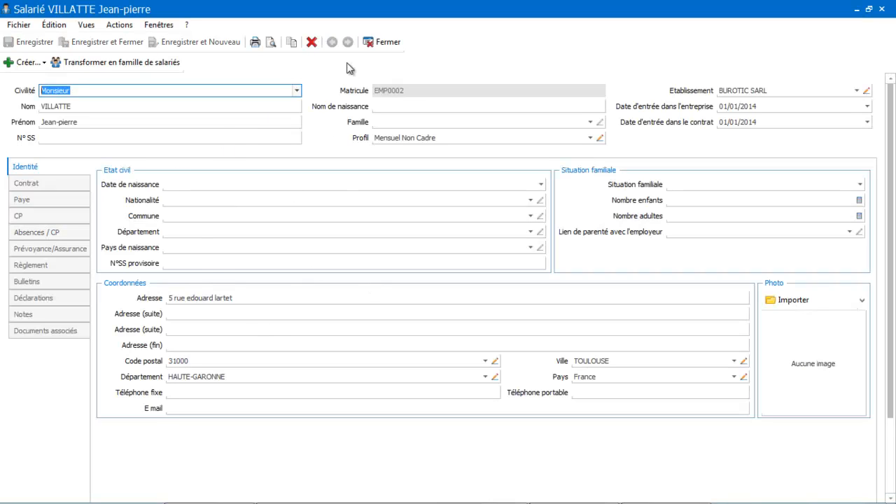
pyautogui.click(382, 43)
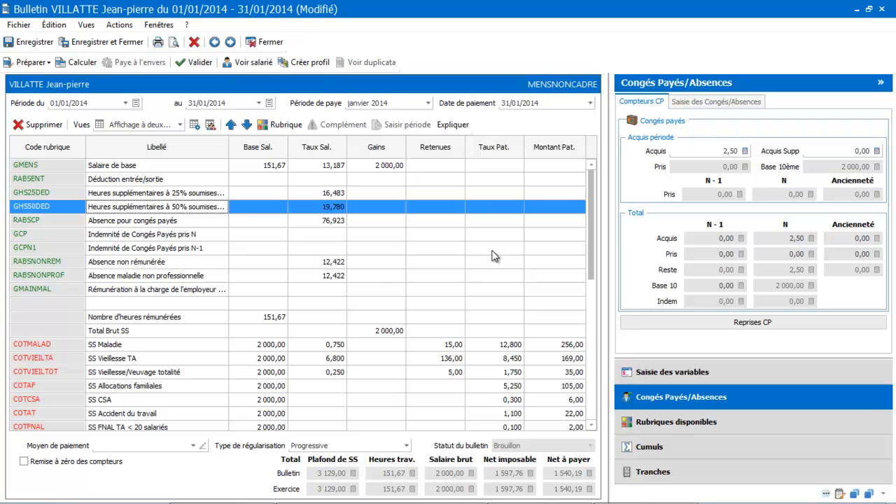
pyautogui.moveTo(588, 246); pyautogui.dragTo(610, 394)
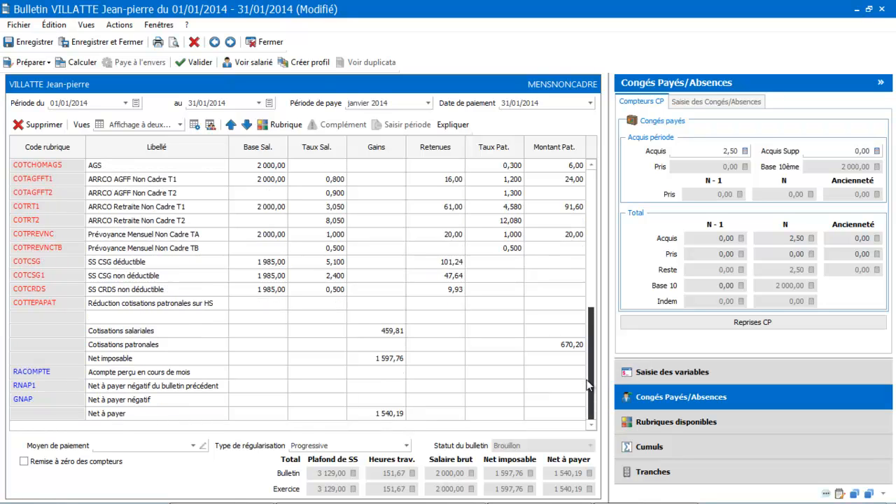
pyautogui.moveTo(592, 386); pyautogui.dragTo(590, 246)
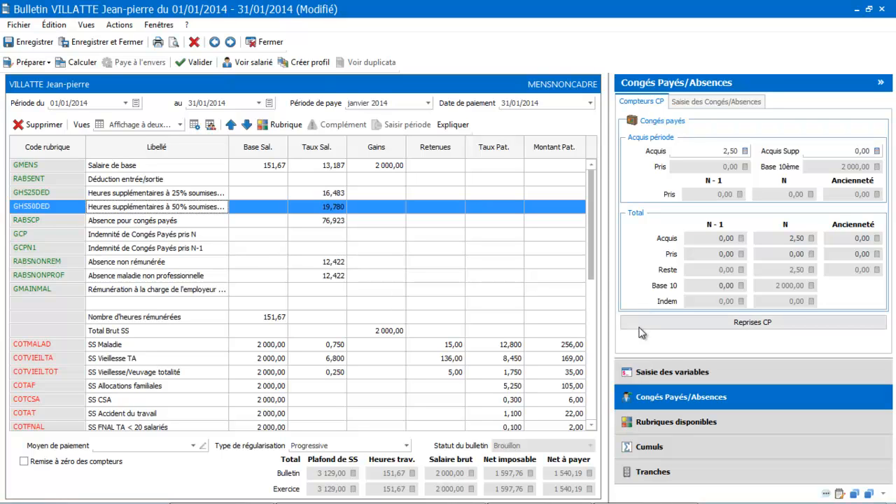
# Search the payslip variables for "absence" and set the unpaid absence hours HEUABS to 5
pyautogui.click(655, 376)
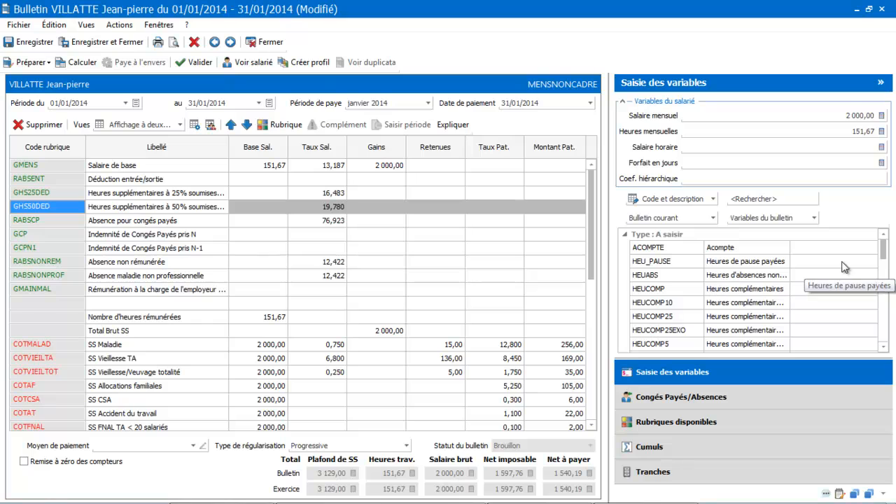
pyautogui.moveTo(883, 251)
pyautogui.mouseDown()
pyautogui.moveTo(895, 329)
pyautogui.moveTo(880, 243)
pyautogui.mouseUp()
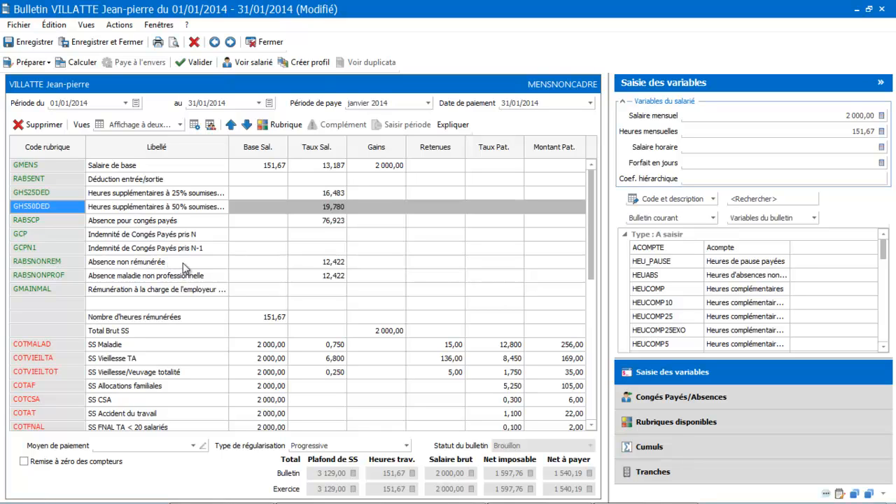
pyautogui.click(254, 262)
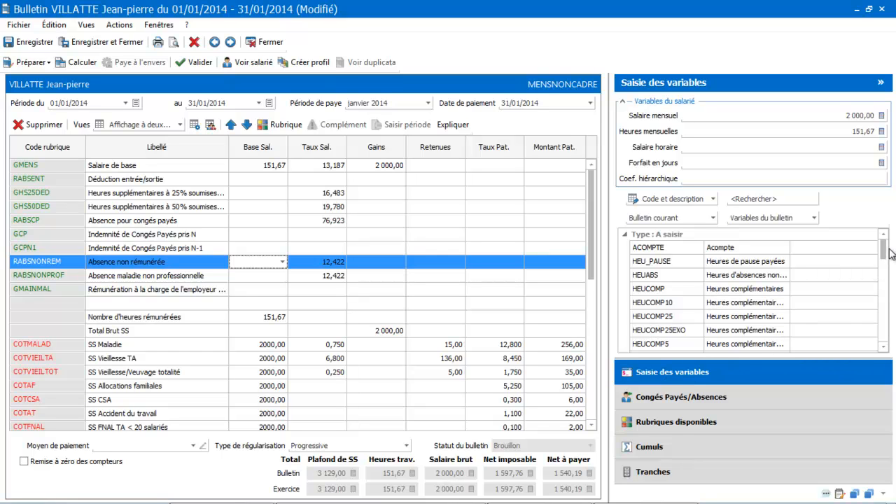
pyautogui.moveTo(886, 254)
pyautogui.mouseDown()
pyautogui.moveTo(885, 285)
pyautogui.moveTo(886, 248)
pyautogui.mouseUp()
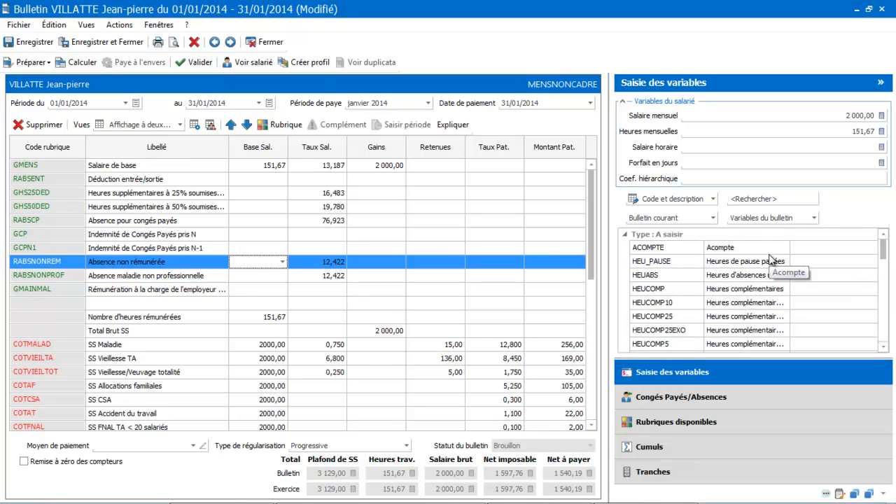
pyautogui.click(755, 200)
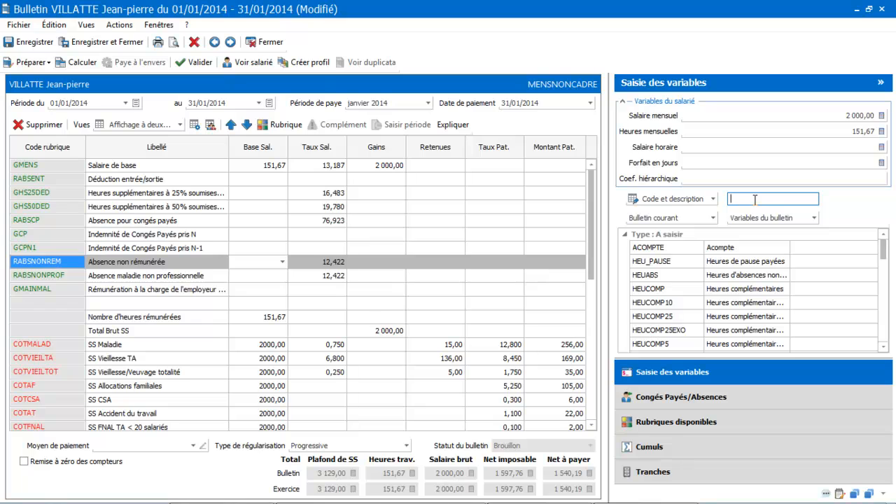
pyautogui.write('absence')
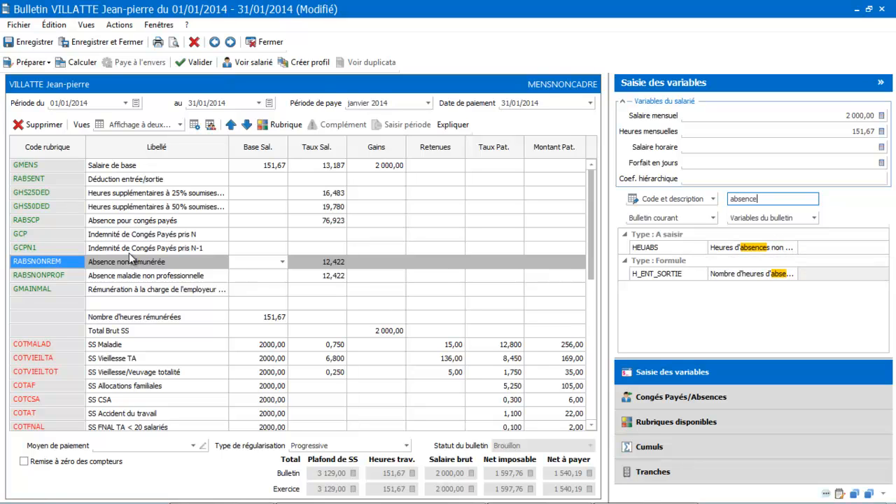
pyautogui.click(835, 249)
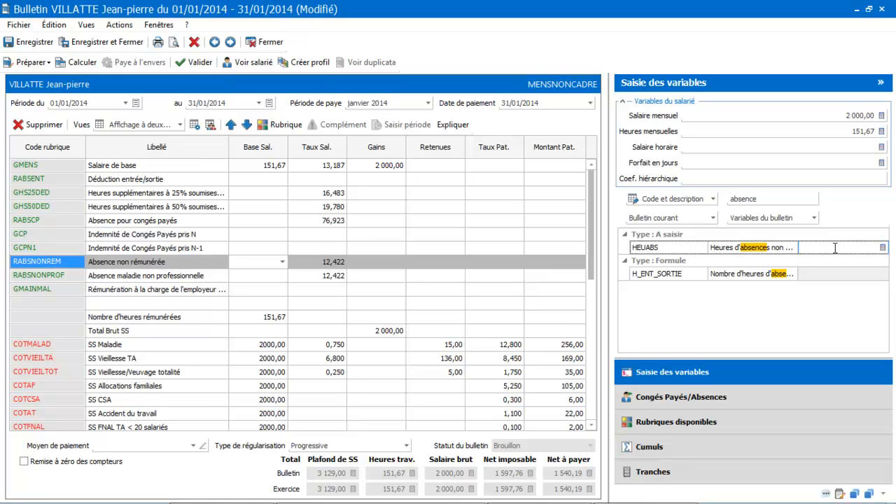
pyautogui.write('5')
pyautogui.press('Return')
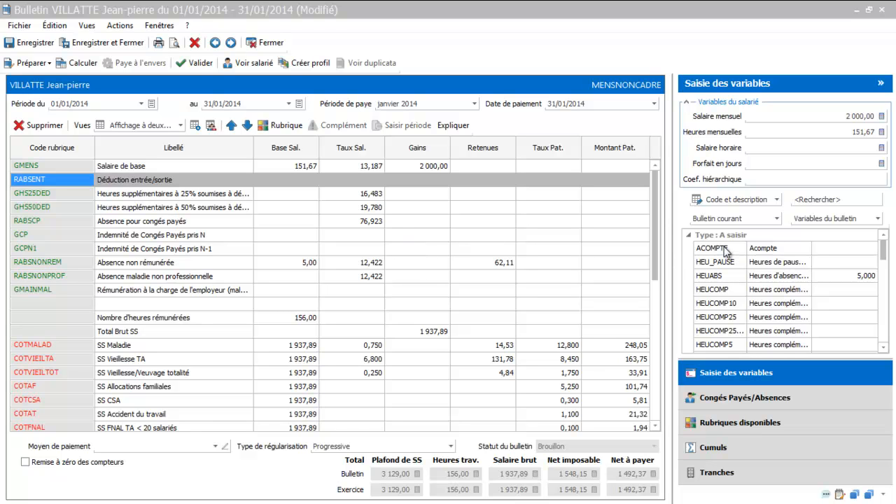
# Set the ACOMPTE advance variable to 50 and check the payslip lines down to the net pay
pyautogui.click(835, 248)
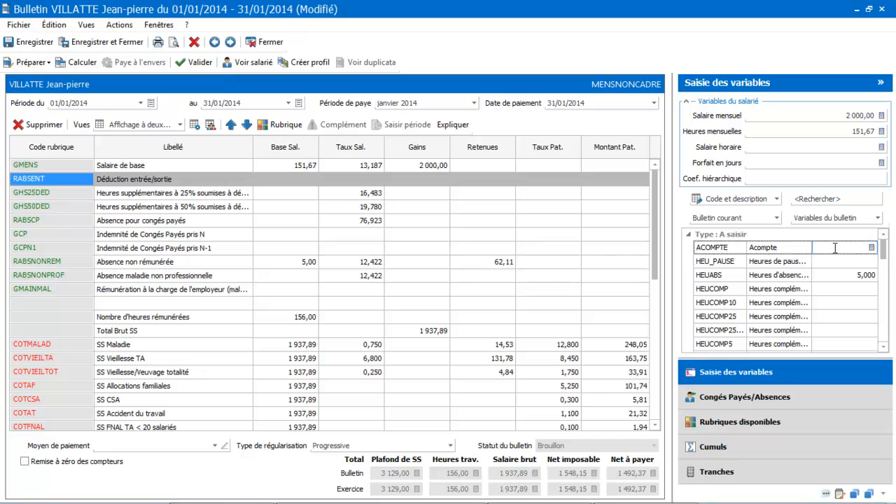
pyautogui.write('50')
pyautogui.press('Return')
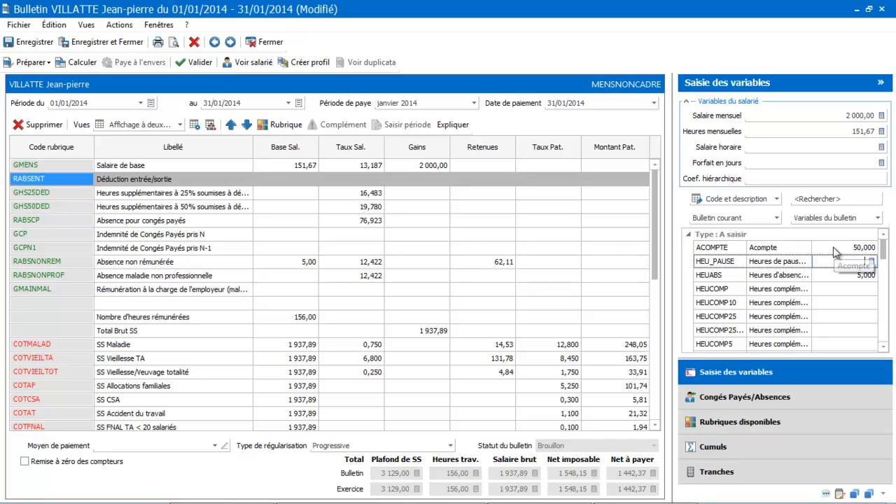
pyautogui.moveTo(654, 219); pyautogui.dragTo(668, 366)
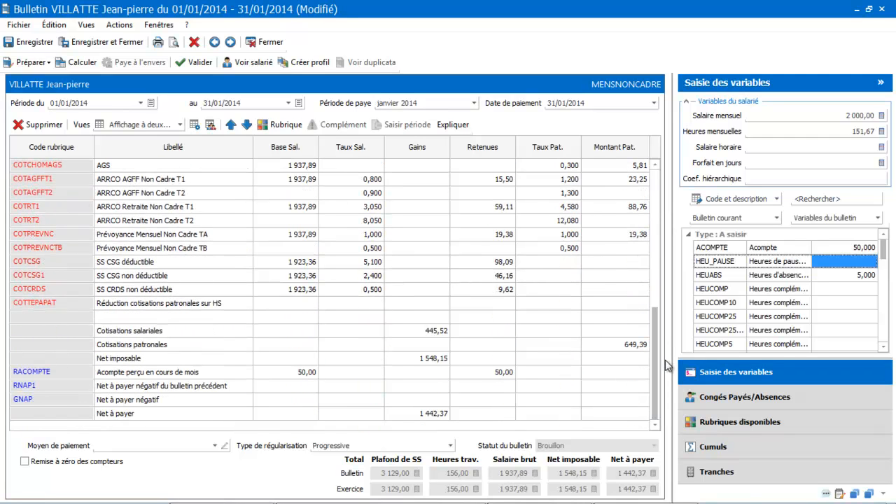
pyautogui.moveTo(658, 401); pyautogui.dragTo(658, 214)
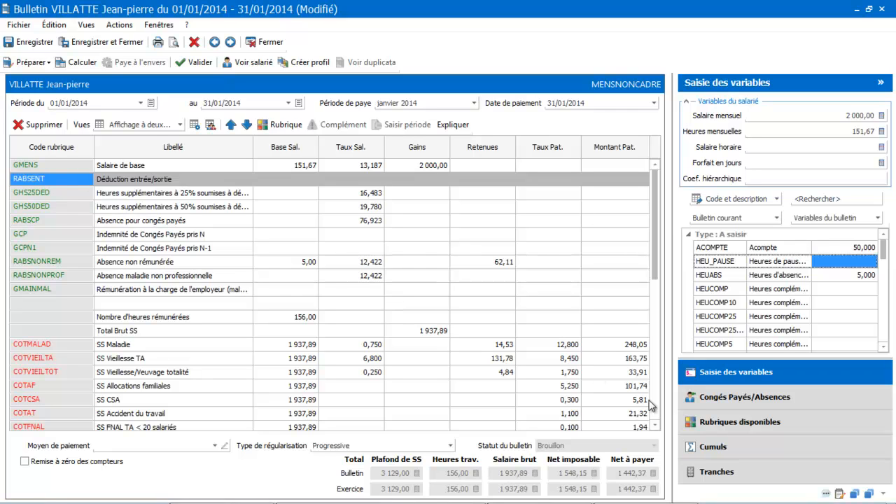
# Search the available rubriques for "PRIME" and insert GPEX (Prime exceptionnelle) into the payslip directly below the base salary line GMENS
pyautogui.click(714, 424)
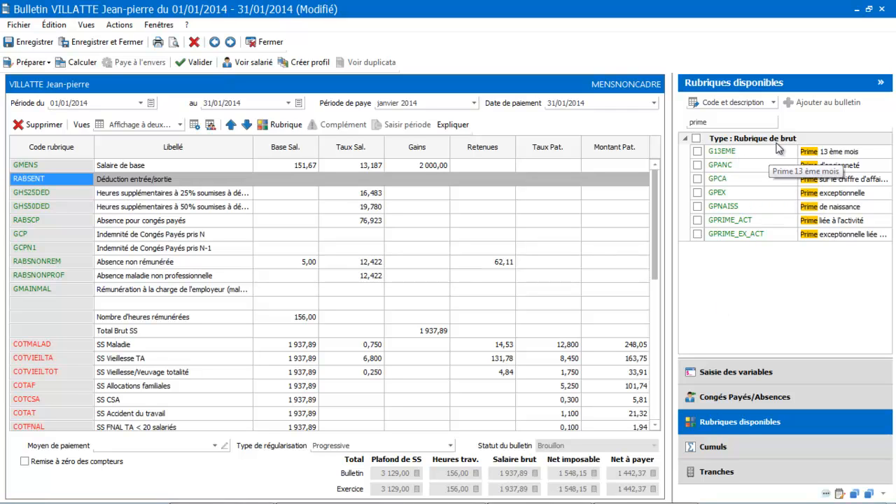
pyautogui.click(736, 123)
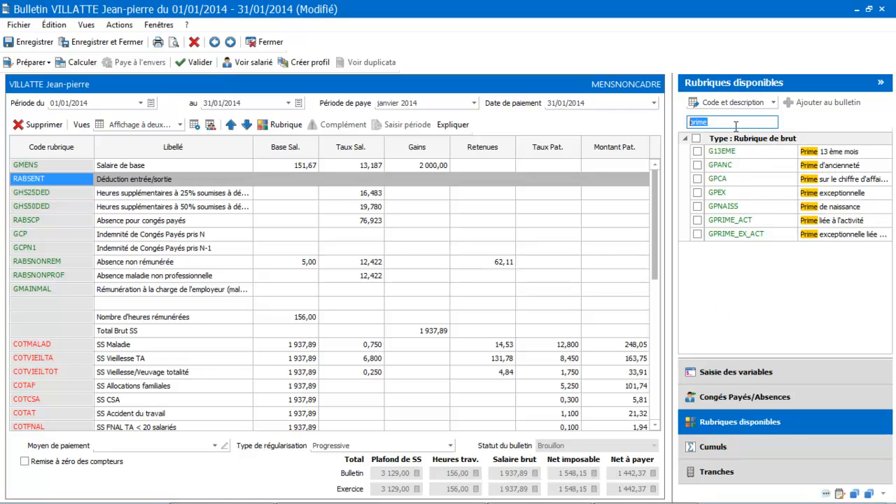
pyautogui.press('Delete')
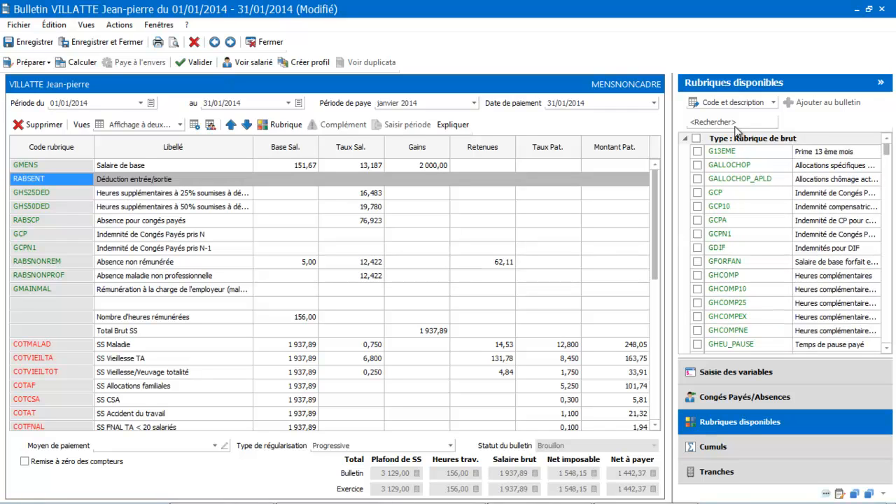
pyautogui.click(737, 123)
pyautogui.write('PRIME')
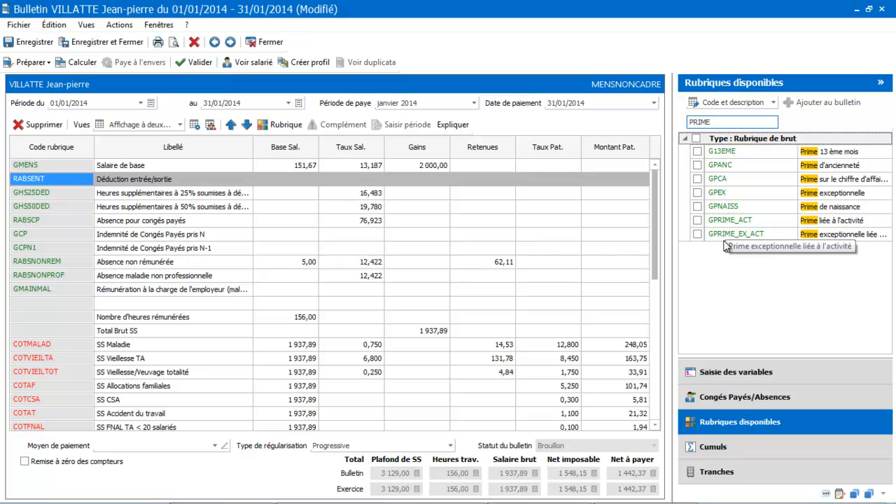
pyautogui.click(720, 197)
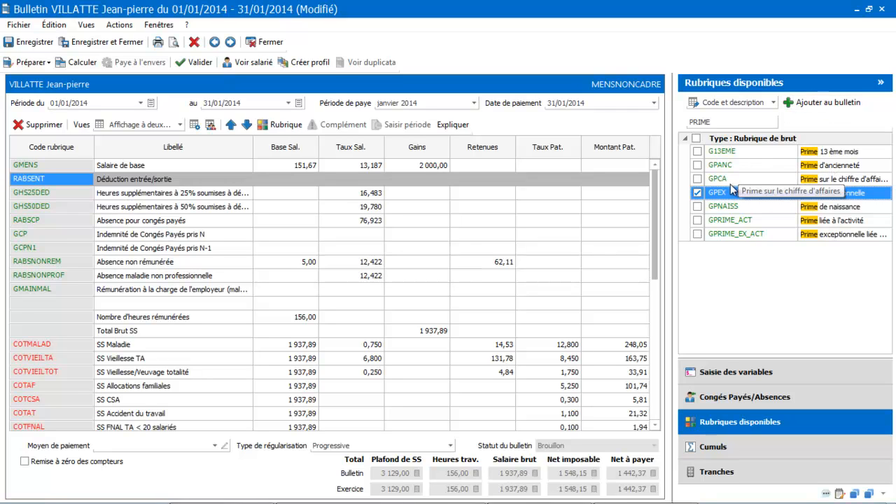
pyautogui.moveTo(723, 194); pyautogui.dragTo(549, 186)
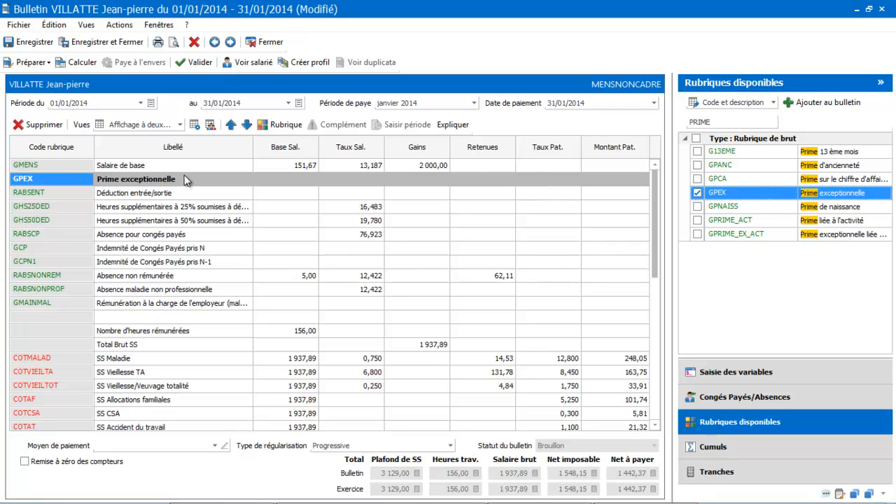
# Search the payslip variables for "PRIME" and set the exceptional bonus variable PRIME to 100
pyautogui.click(760, 375)
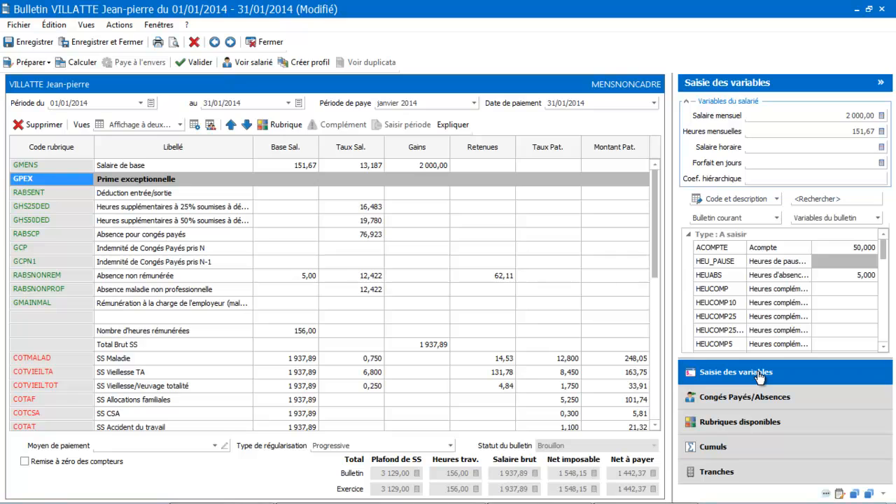
pyautogui.click(821, 198)
pyautogui.write('PRIME')
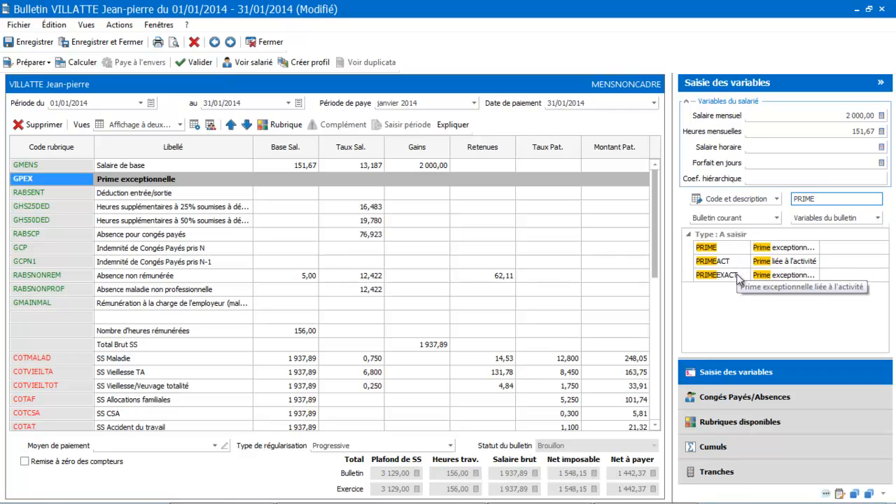
pyautogui.click(789, 253)
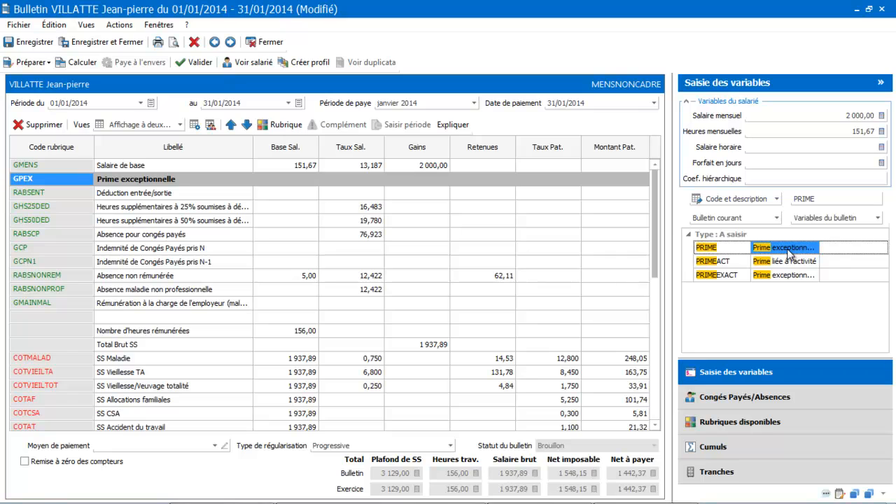
pyautogui.click(773, 278)
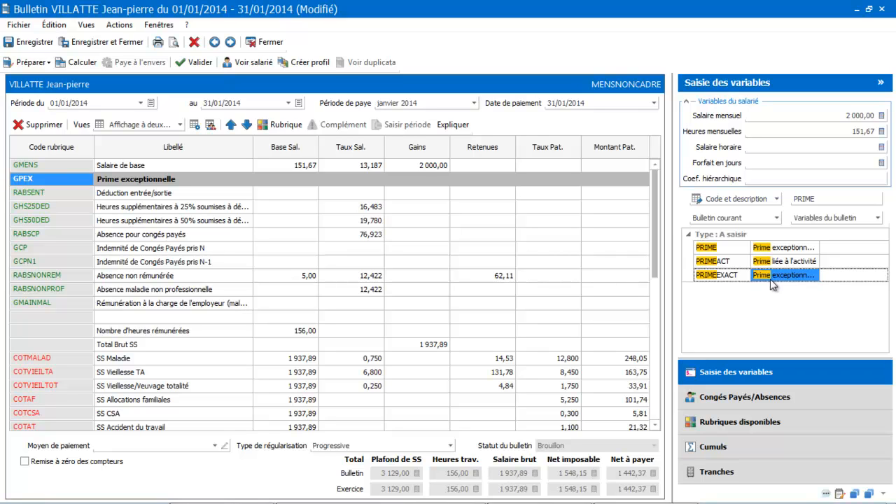
pyautogui.click(764, 251)
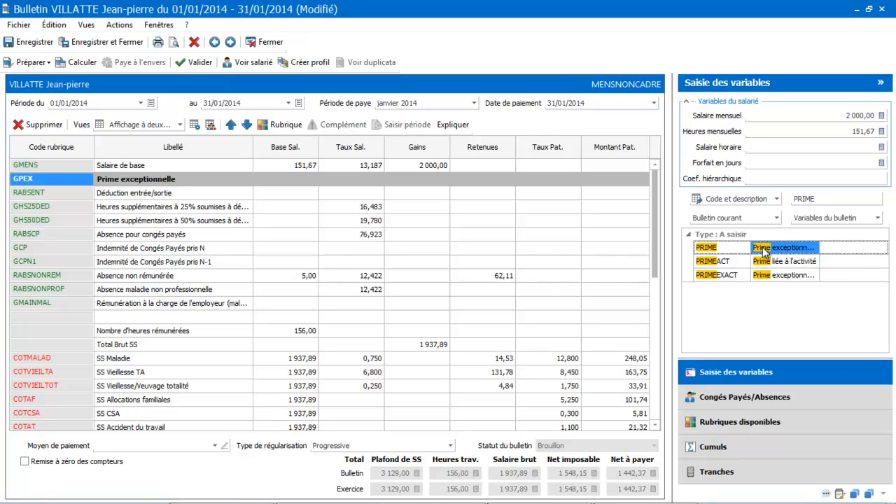
pyautogui.click(853, 248)
pyautogui.write('100')
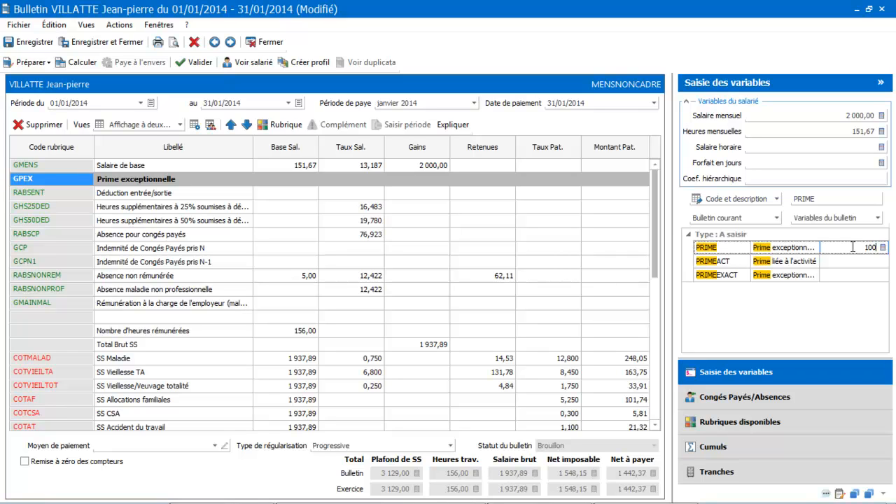
pyautogui.press('Return')
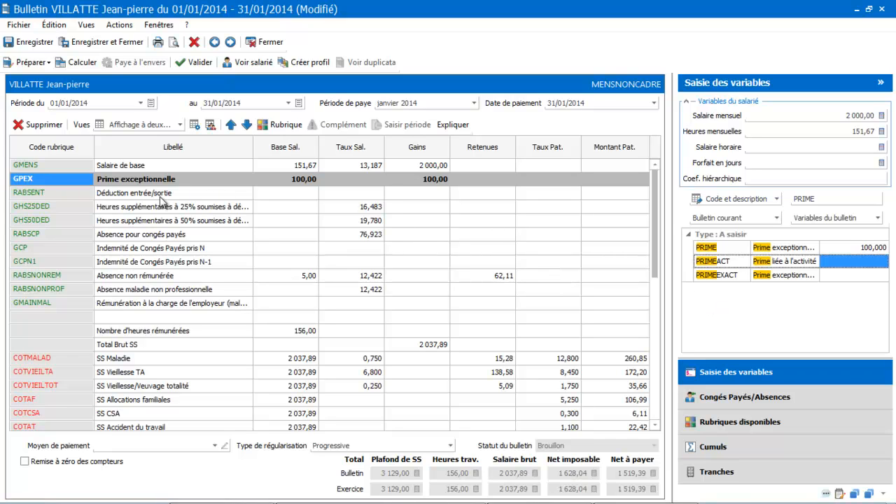
# Delete the 25% overtime line GHS25DED from the payslip
pyautogui.click(66, 207)
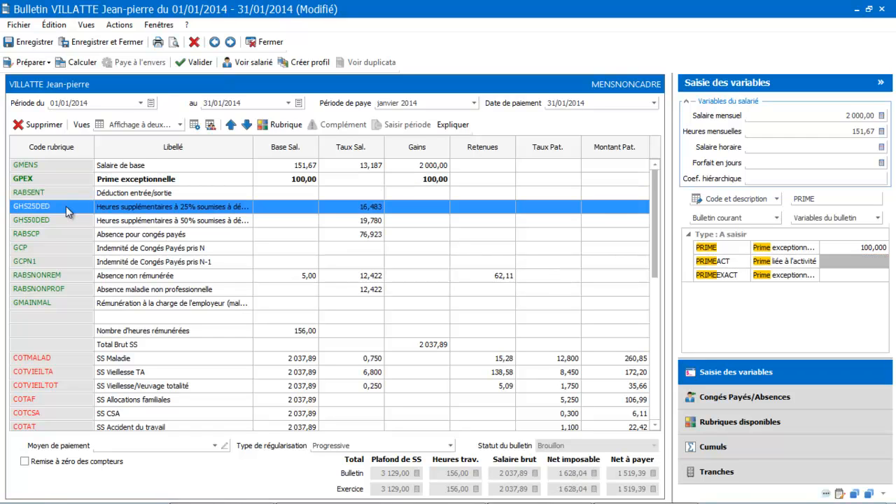
pyautogui.click(41, 127)
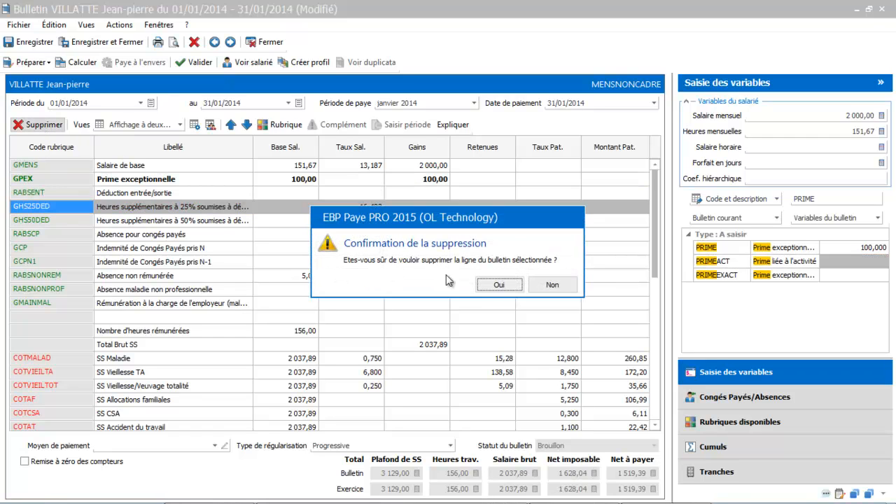
pyautogui.click(498, 287)
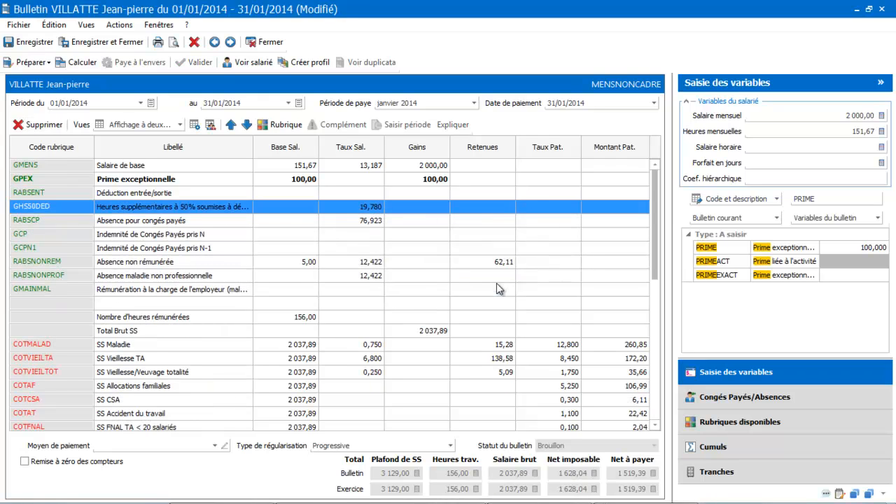
# Examine the calculation explanation of the GPEX line at 150% zoom, down to its formulas and values, and close it
pyautogui.click(243, 179)
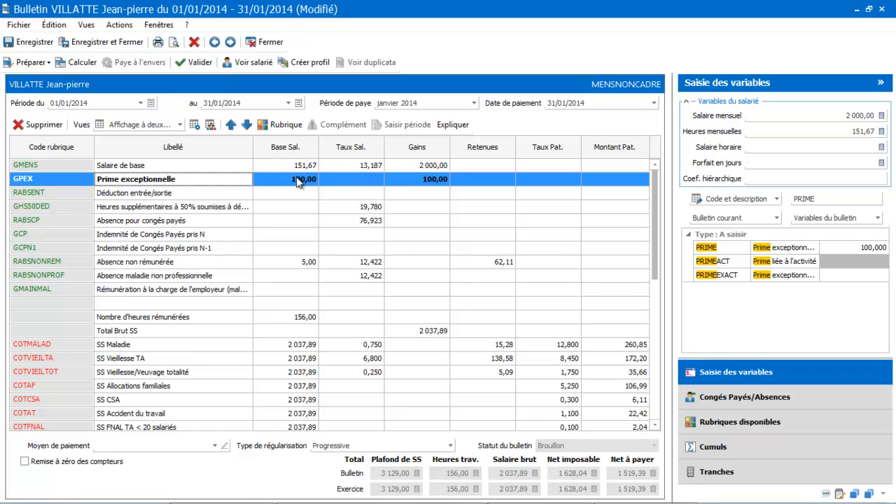
pyautogui.click(446, 126)
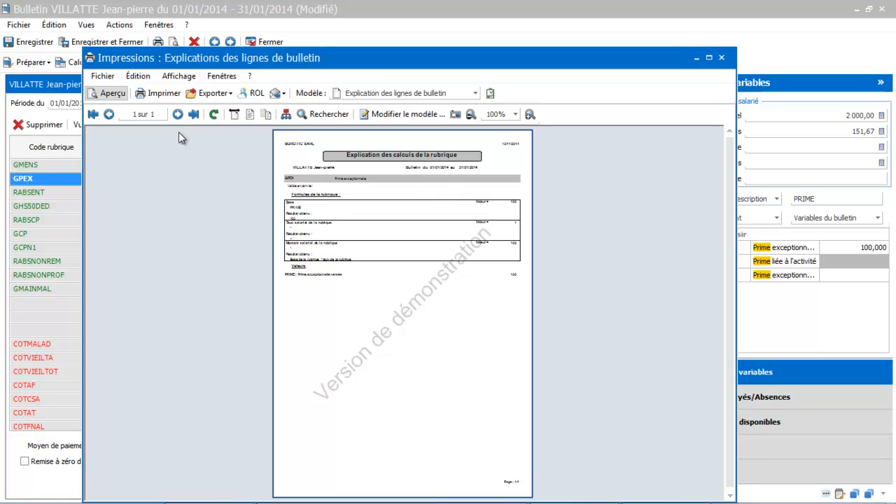
pyautogui.click(517, 117)
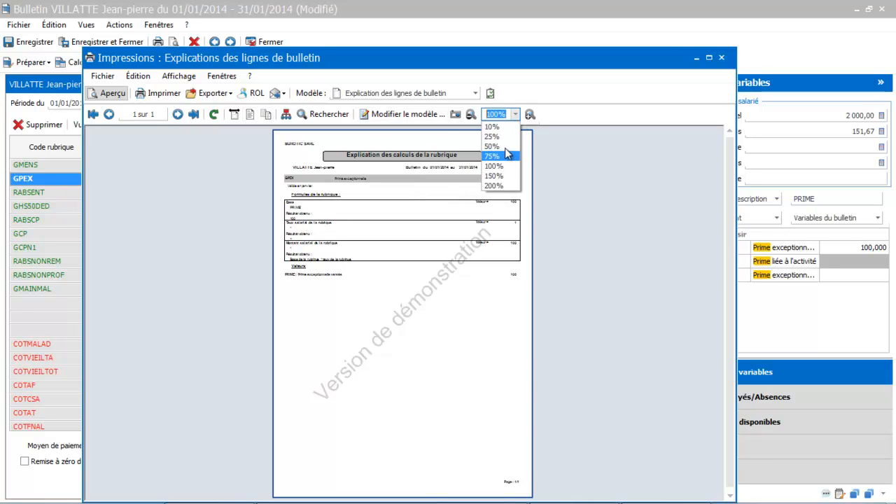
pyautogui.click(494, 176)
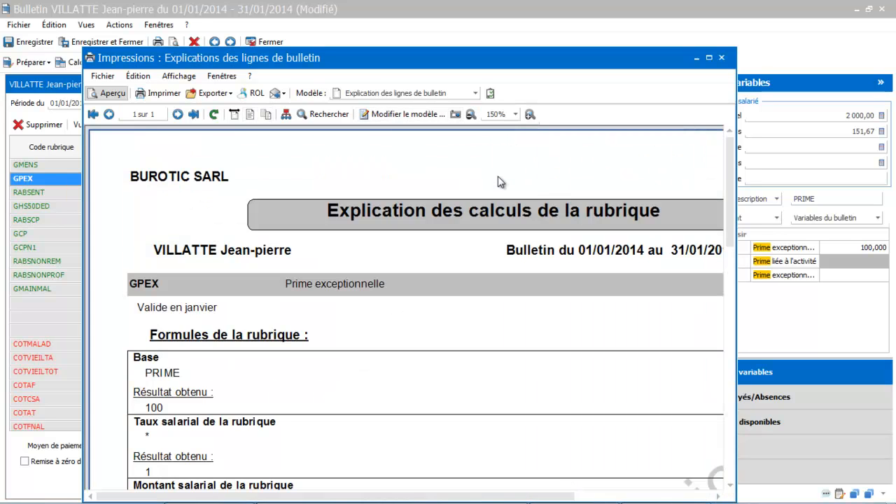
pyautogui.moveTo(739, 215); pyautogui.dragTo(744, 259)
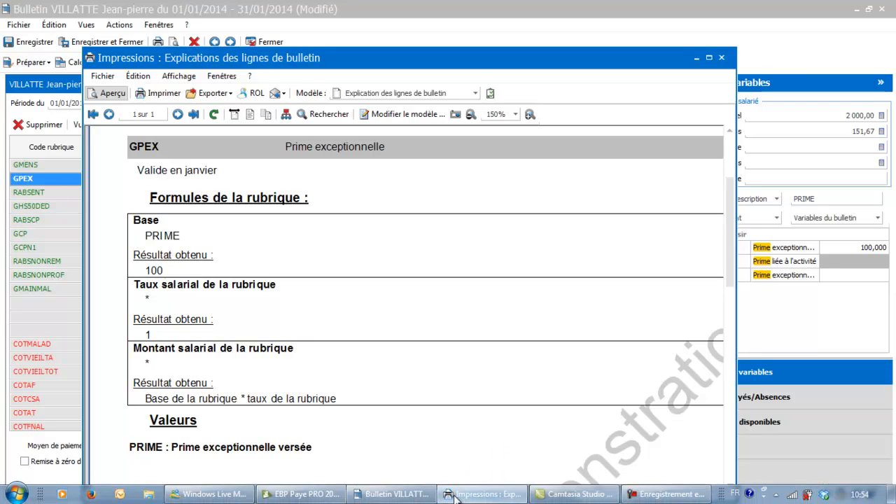
pyautogui.moveTo(591, 53); pyautogui.dragTo(588, 20)
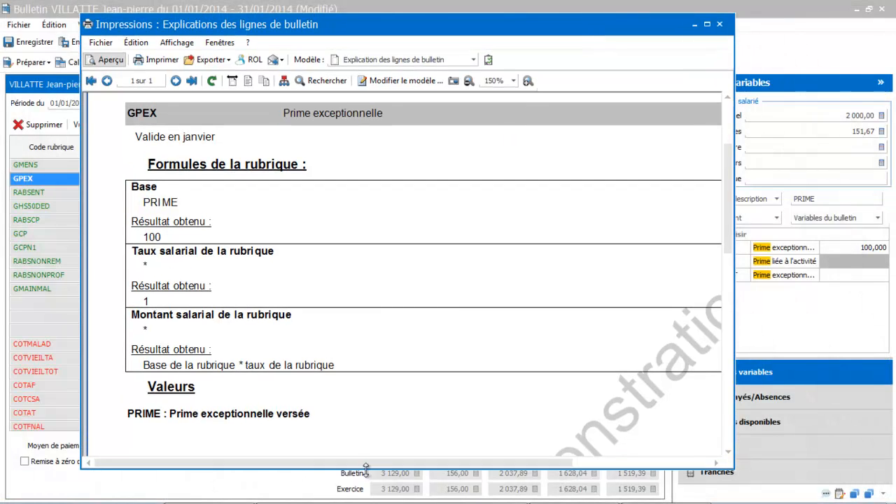
pyautogui.moveTo(368, 463); pyautogui.dragTo(372, 426)
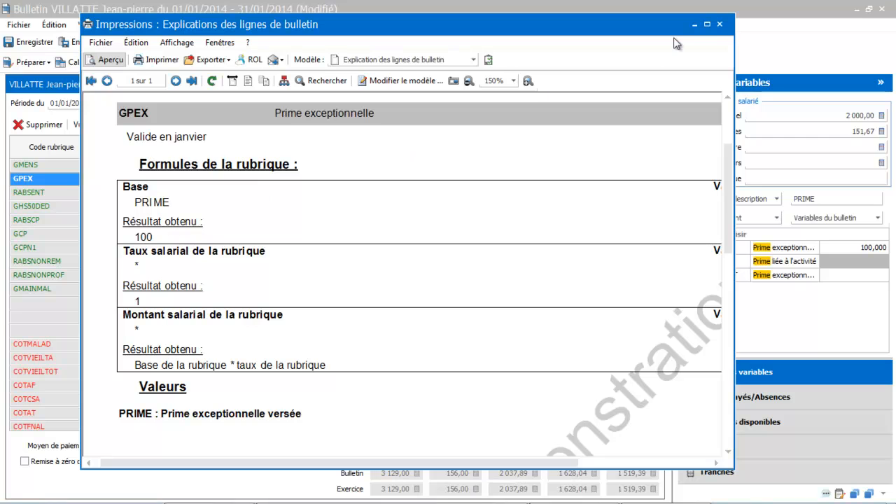
pyautogui.click(720, 24)
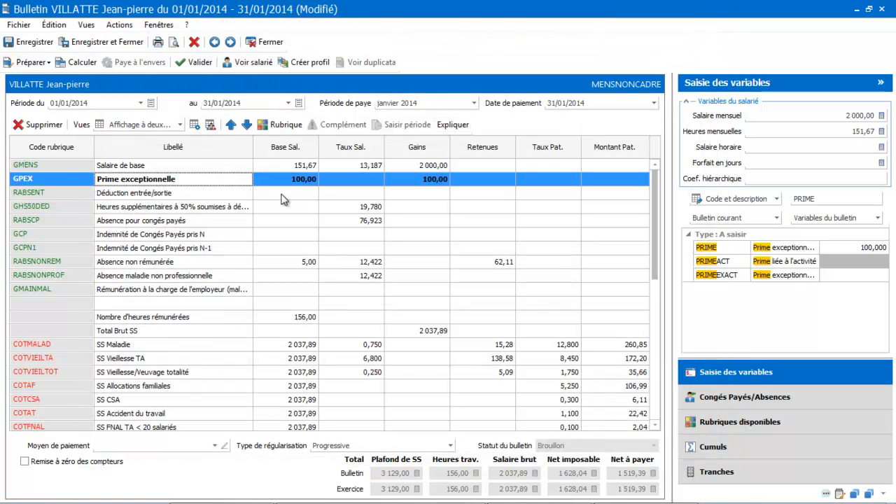
# Consult the GPEX rubrique's record, checking its charge account and properties, and return to the payslip
pyautogui.click(286, 127)
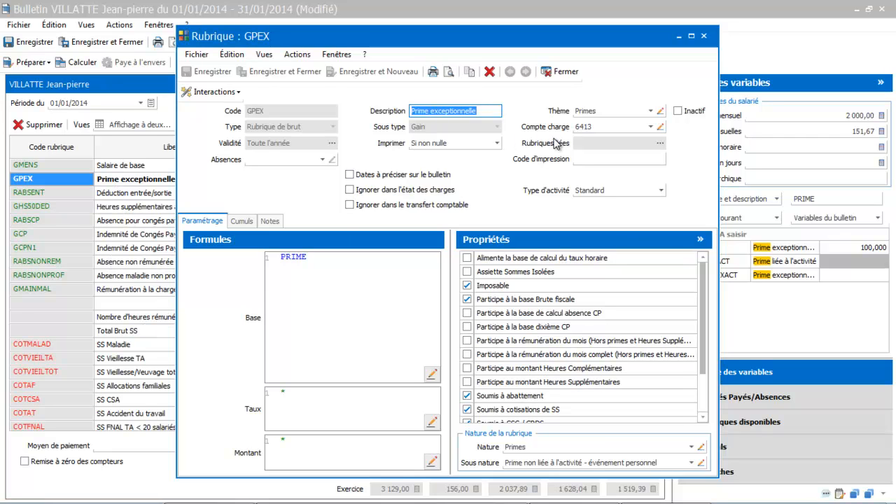
pyautogui.click(595, 126)
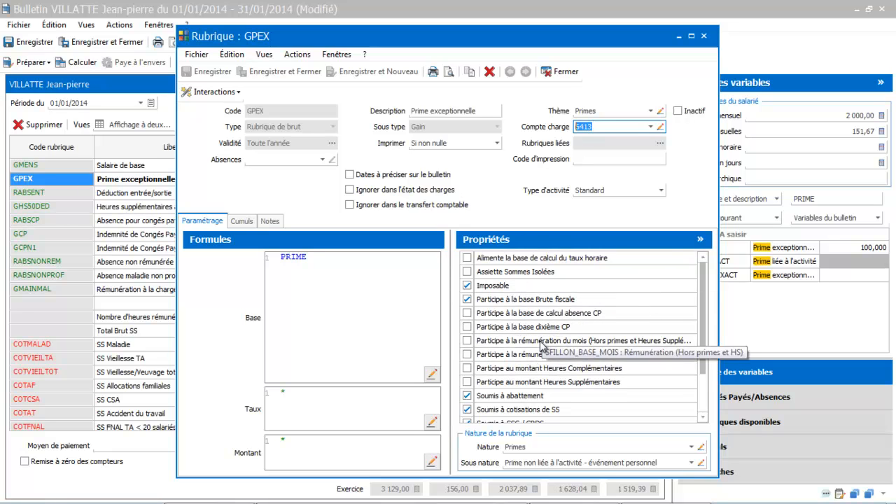
pyautogui.click(544, 381)
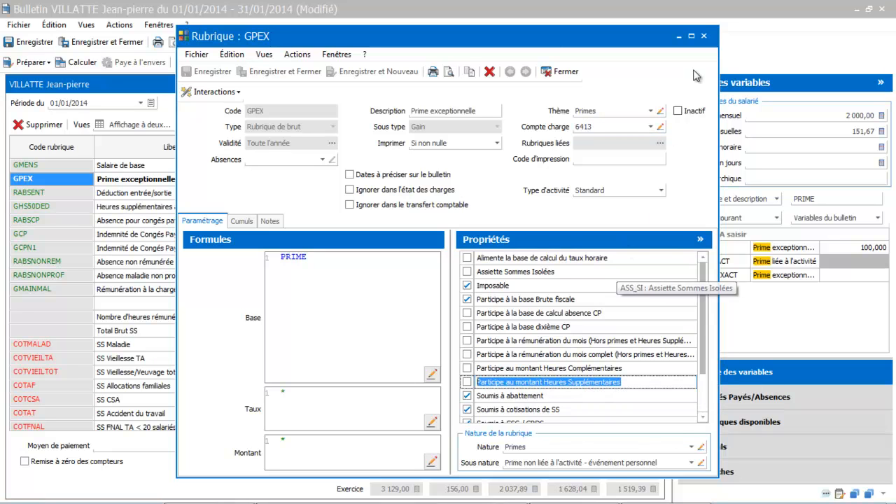
pyautogui.click(558, 71)
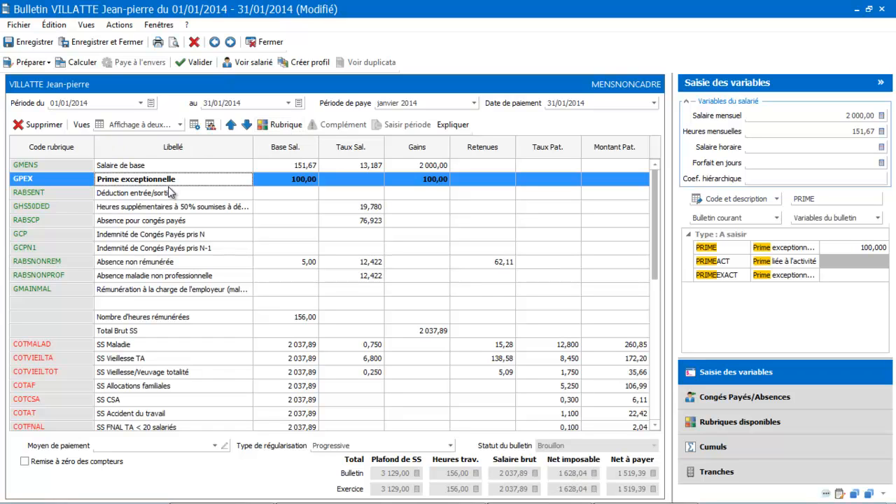
# Save the payslip and examine its print preview in a maximized window before closing it
pyautogui.click(33, 43)
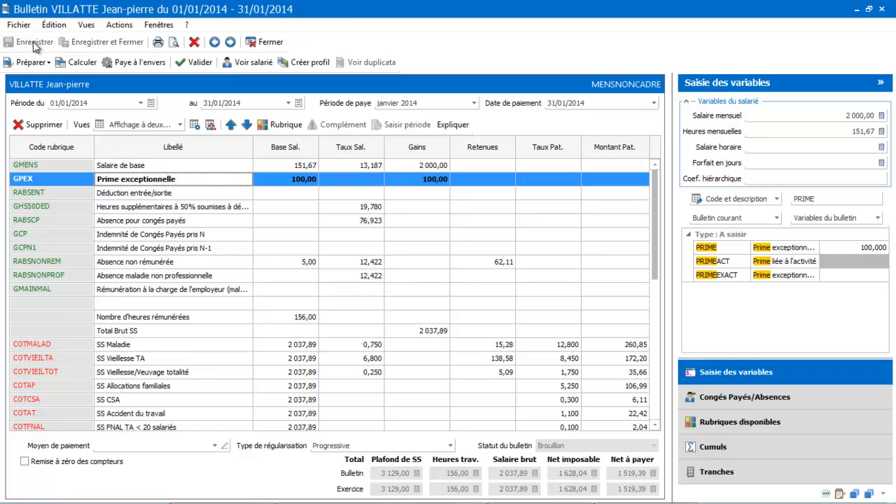
pyautogui.click(174, 44)
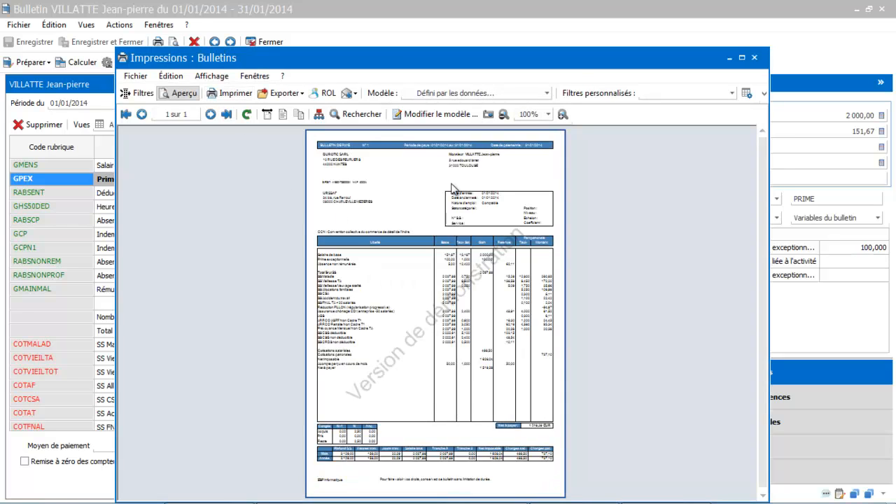
pyautogui.click(530, 114)
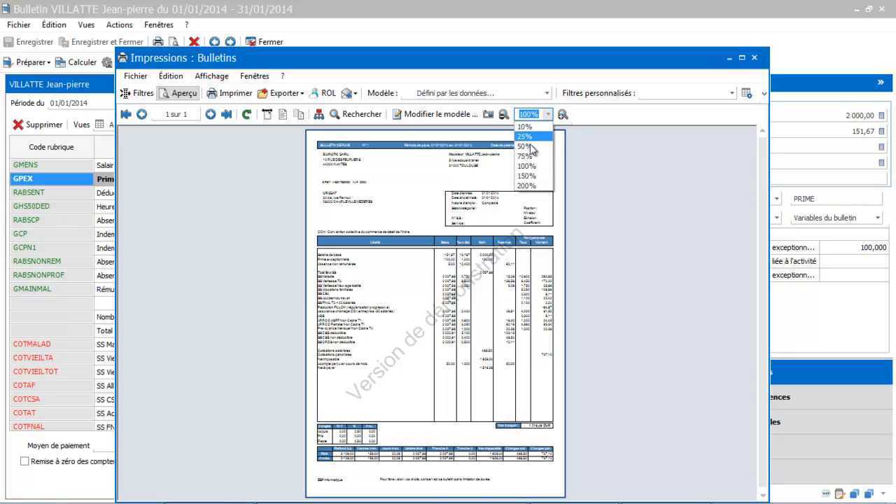
pyautogui.click(527, 176)
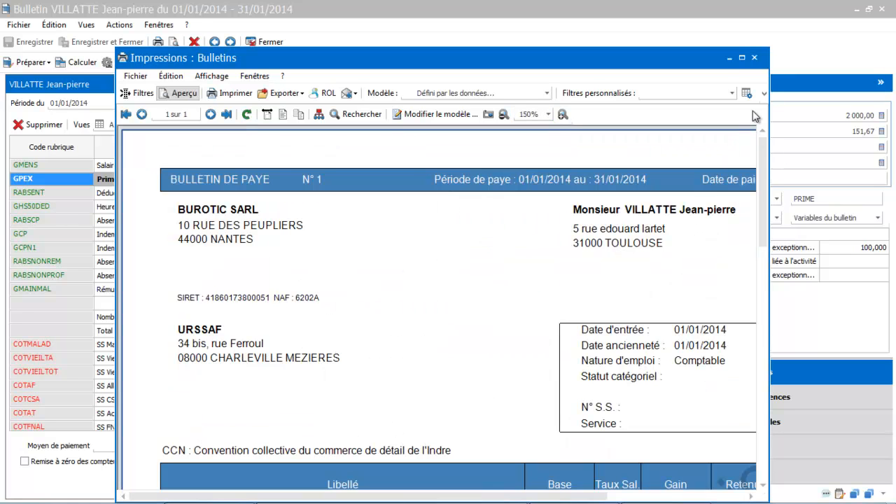
pyautogui.click(743, 58)
pyautogui.moveTo(888, 99); pyautogui.dragTo(884, 112)
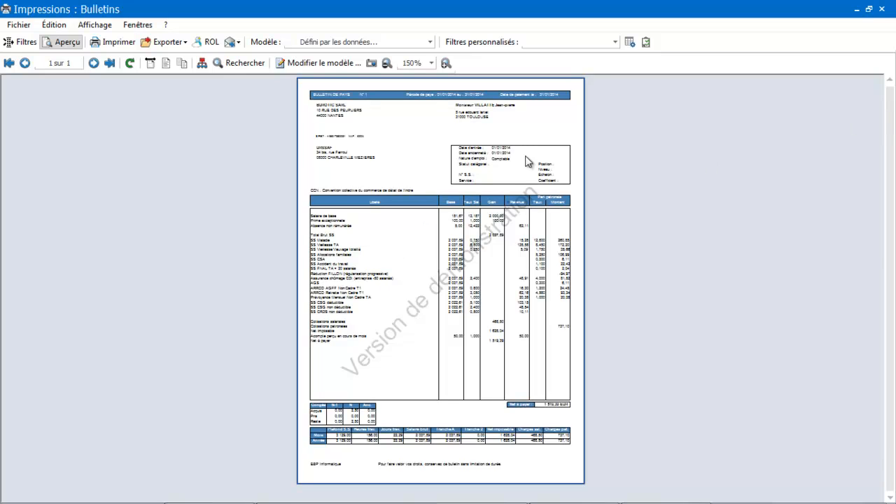
pyautogui.click(881, 9)
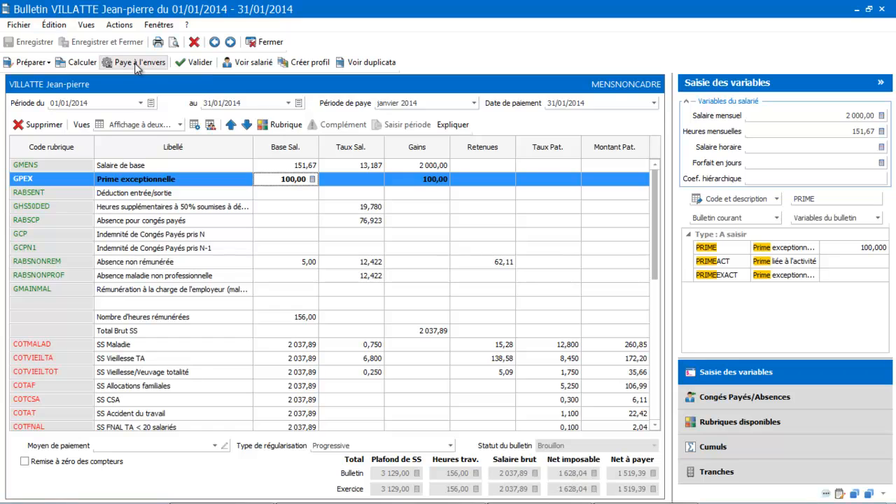
# Clear the PRIME variable's amount for the exceptional bonus and save the payslip
pyautogui.click(273, 182)
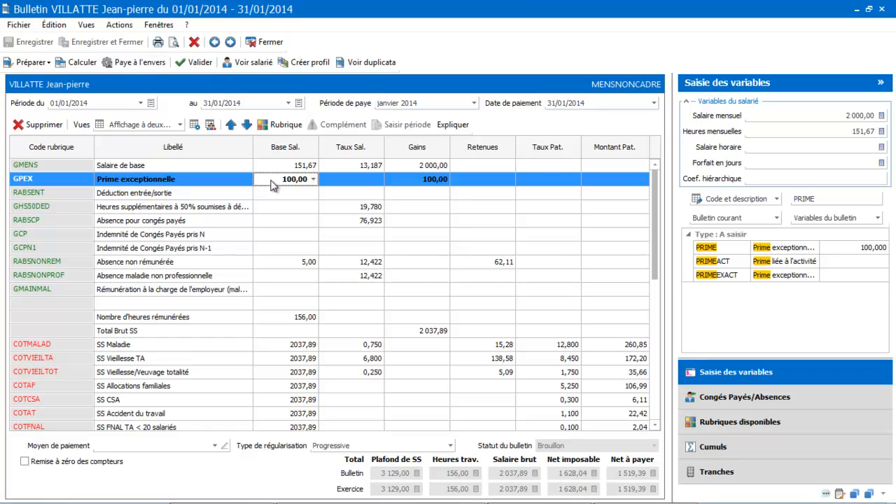
pyautogui.click(278, 181)
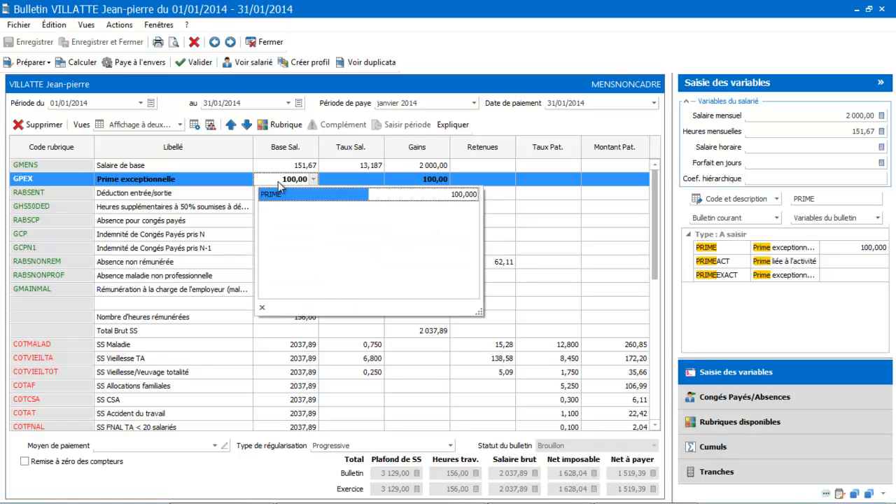
pyautogui.click(840, 249)
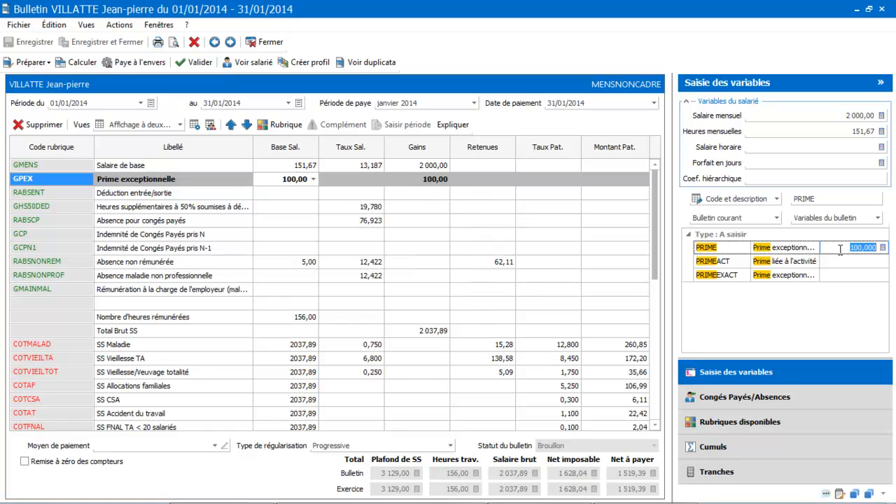
pyautogui.press('Delete')
pyautogui.press('Return')
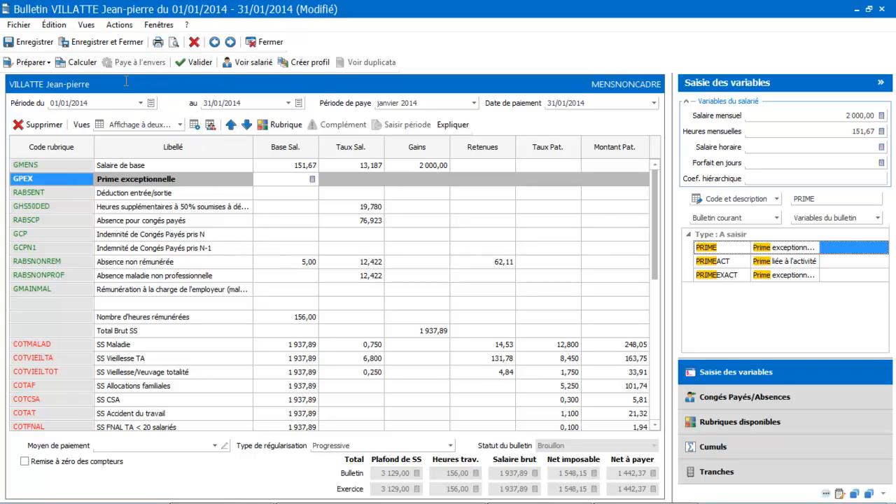
pyautogui.click(126, 181)
pyautogui.click(28, 44)
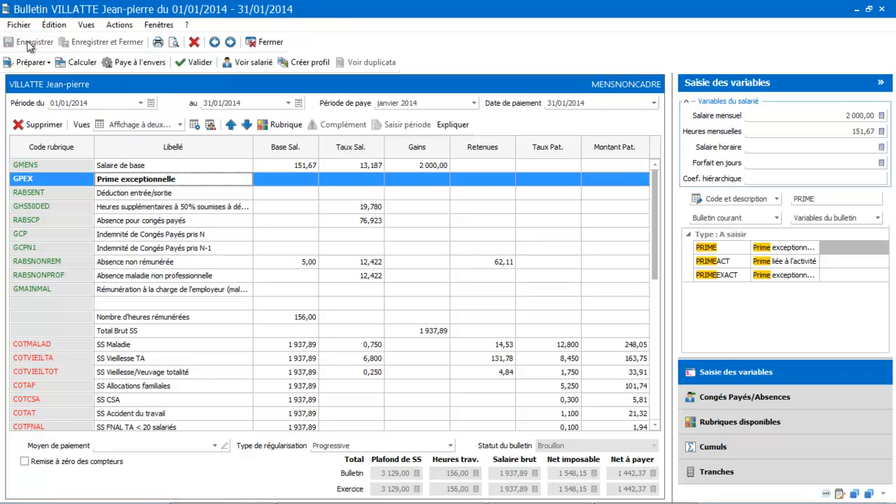
# Run a reverse payroll calculation for a desired net pay of 1500 using GPEX and its PRIME variable, and transfer the result to the payslip
pyautogui.click(147, 63)
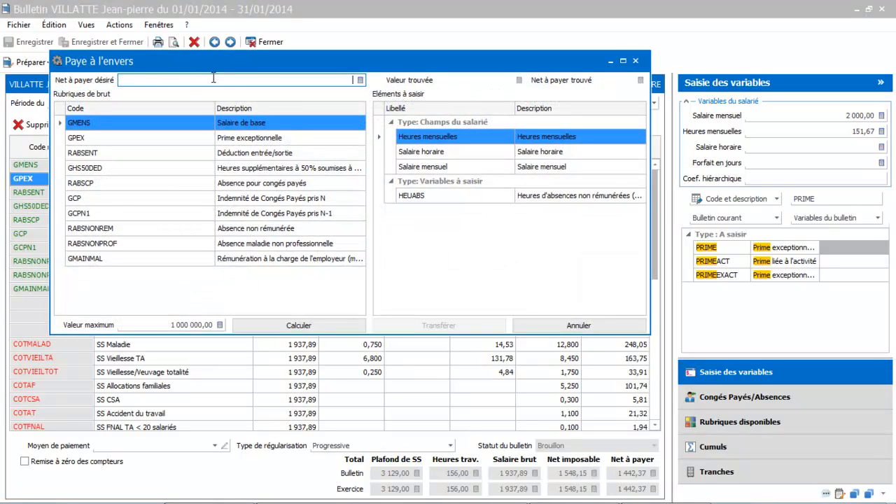
pyautogui.write('1500')
pyautogui.click(147, 145)
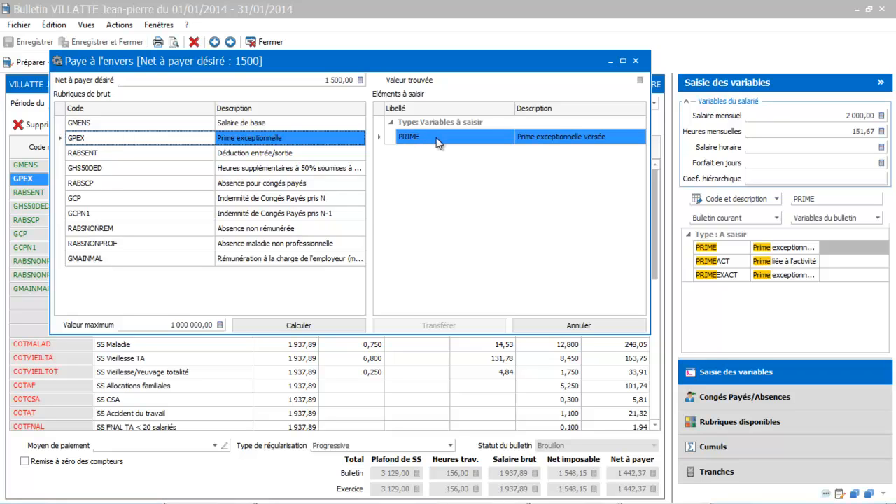
pyautogui.click(316, 328)
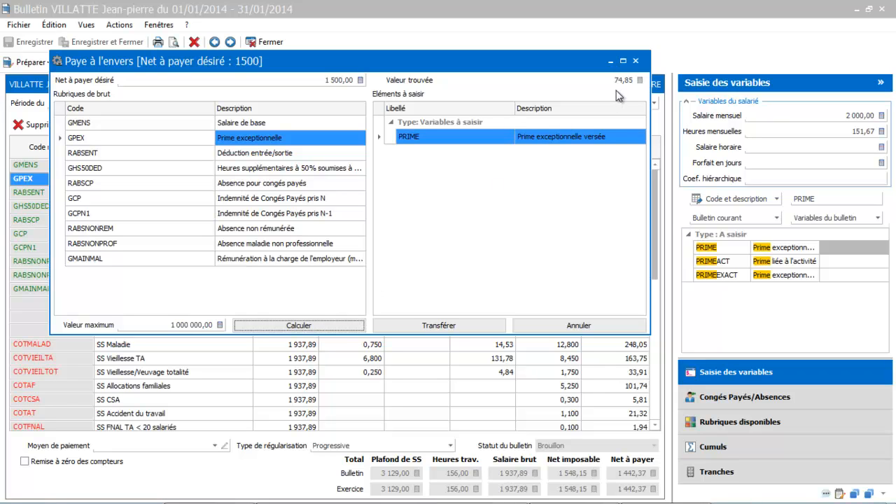
pyautogui.click(440, 326)
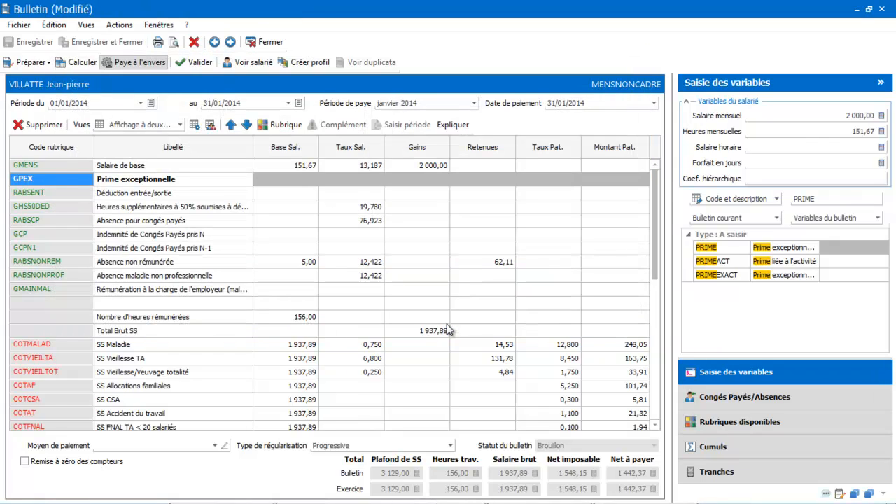